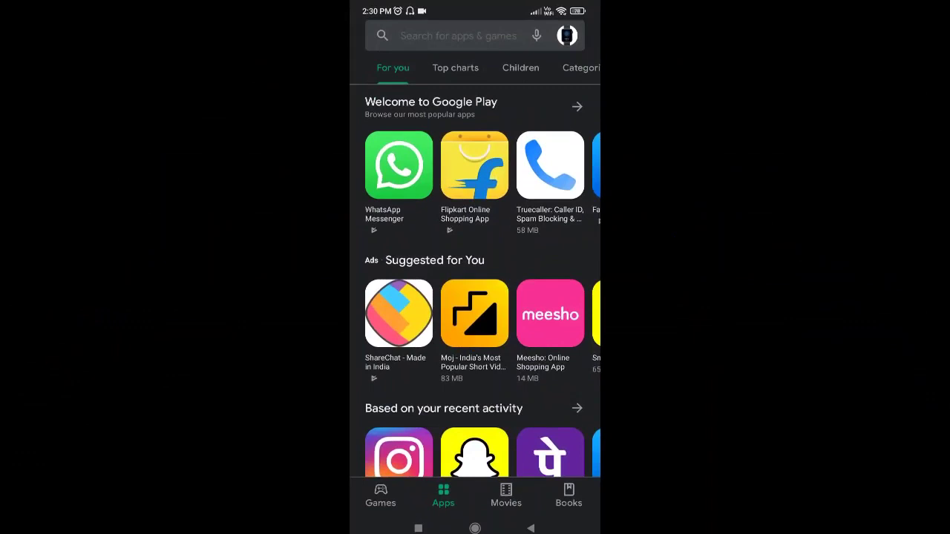
Search the Play Store for 'wear insta' and install Wear Installer (Early Access).
click(456, 35)
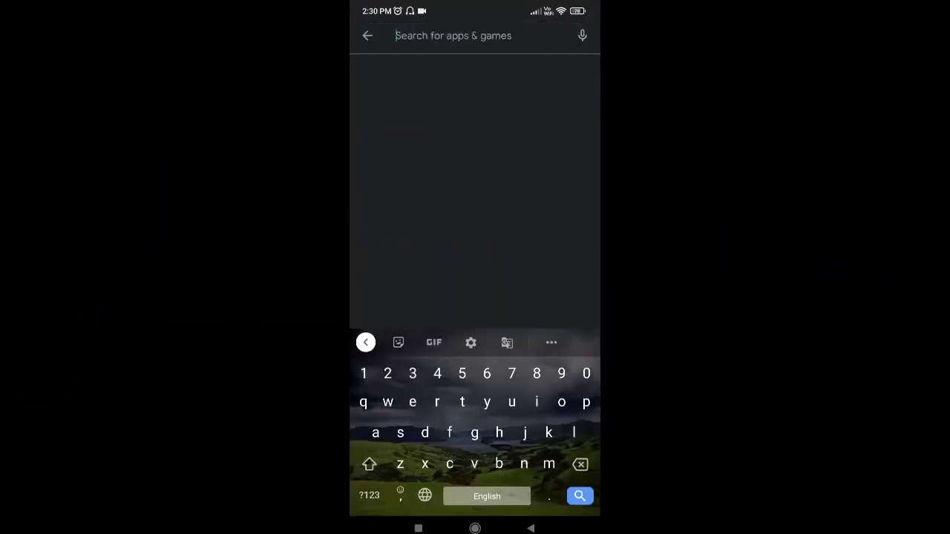
text(wear )
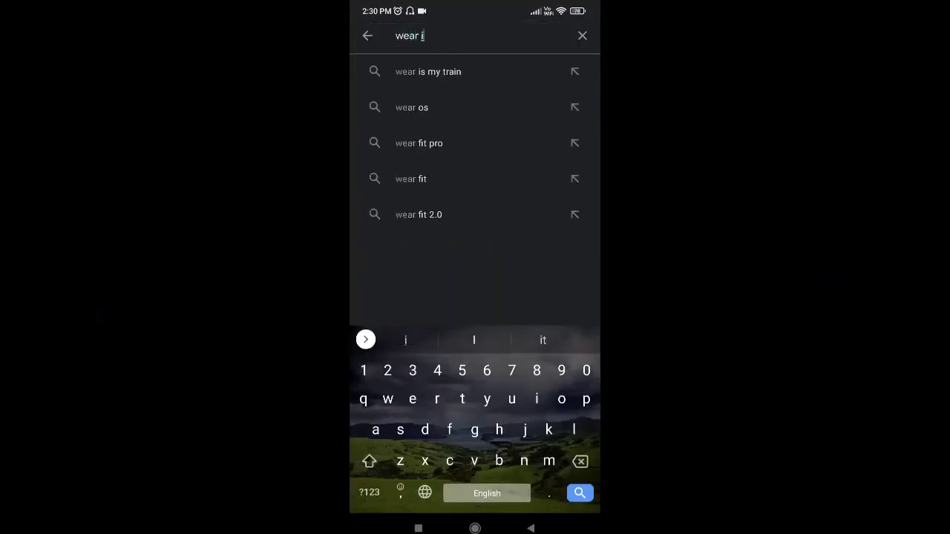
text(insta)
click(424, 71)
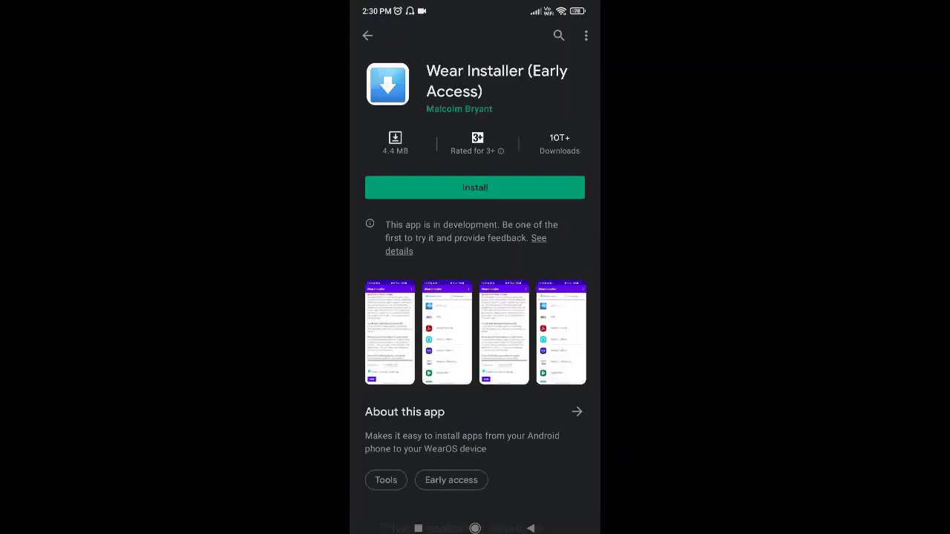
click(475, 187)
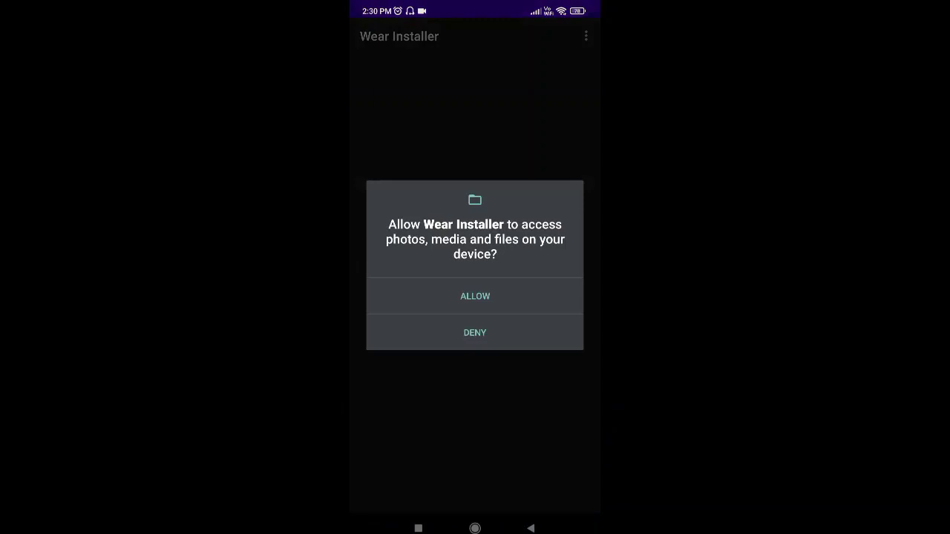
Grant Wear Installer access to photos, media and files, then scroll through its welcome instructions.
click(475, 296)
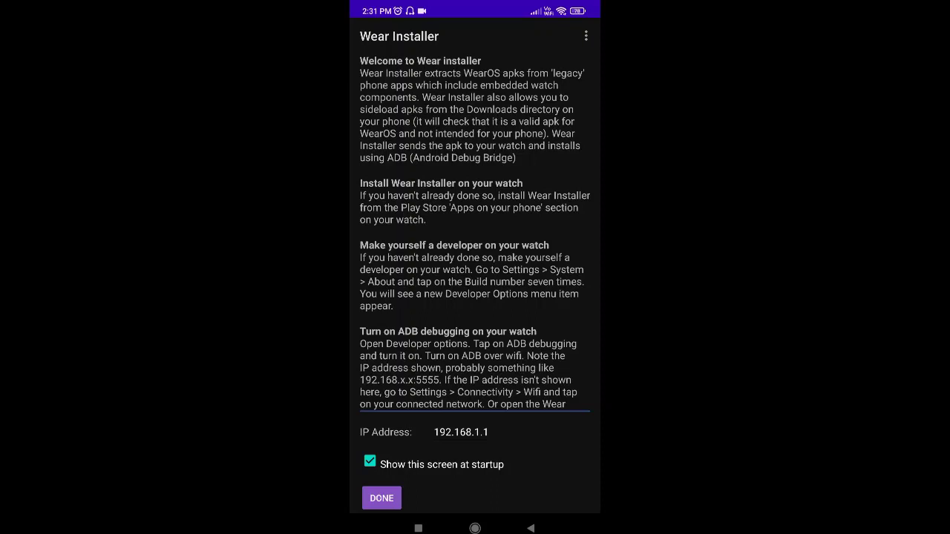
scroll(475, 233, down, 2)
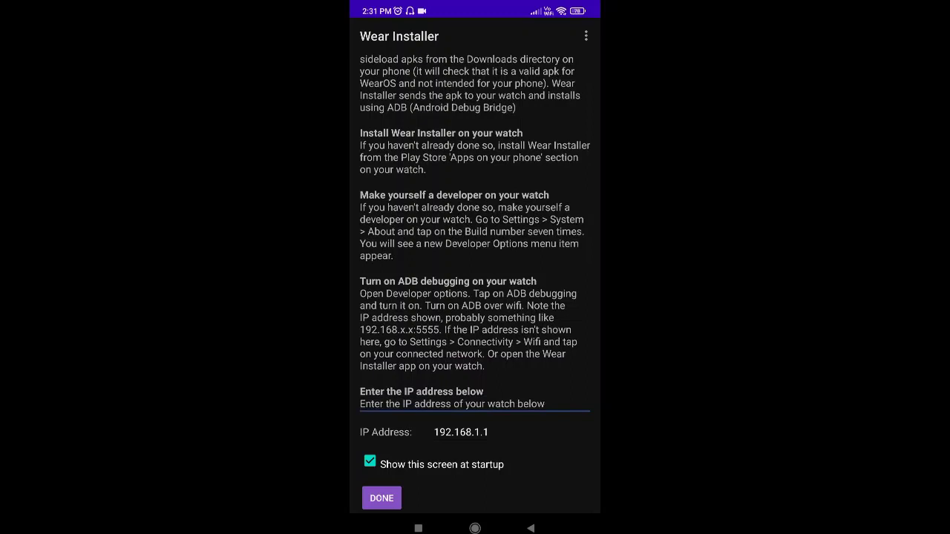
scroll(475, 233, up, 2)
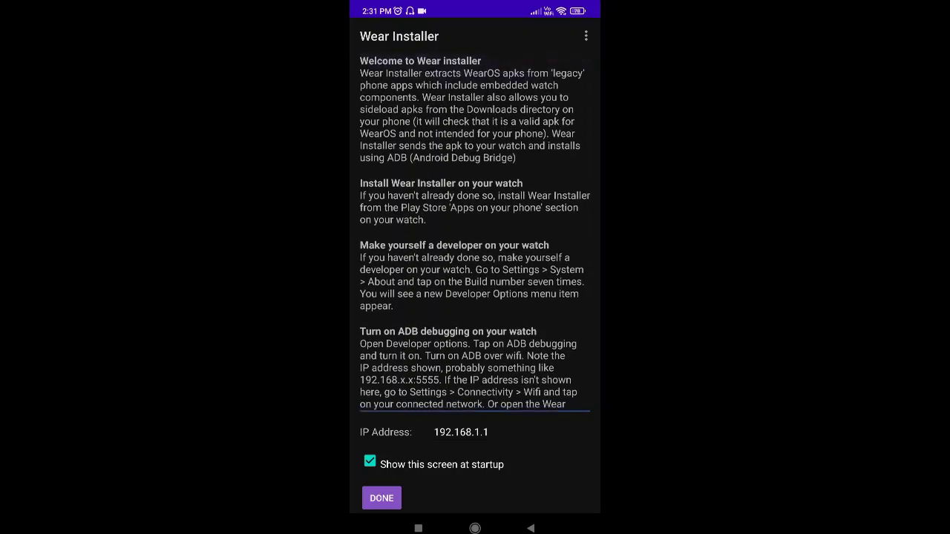
Dismiss the welcome instructions and browse the Installed apps list.
click(381, 498)
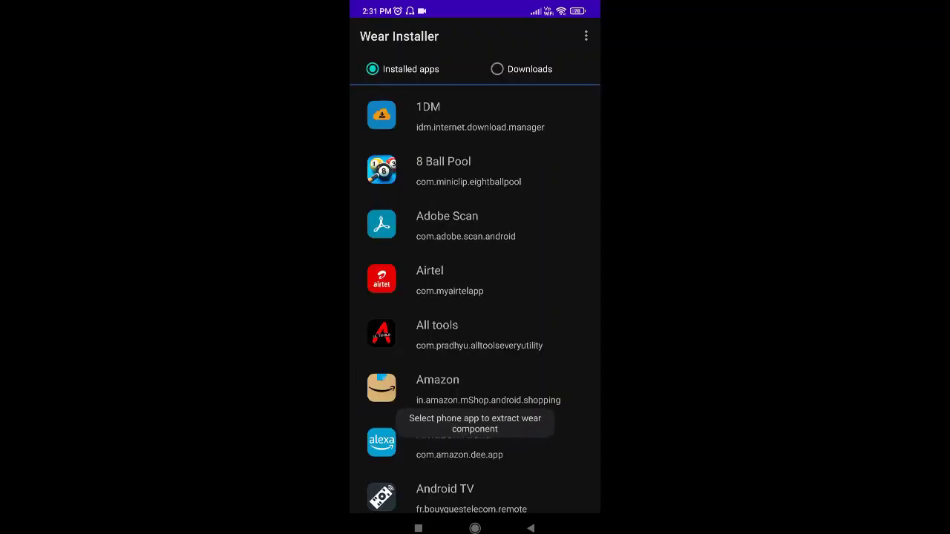
scroll(476, 297, down, 3)
scroll(475, 296, down, 5)
scroll(475, 297, down, 5)
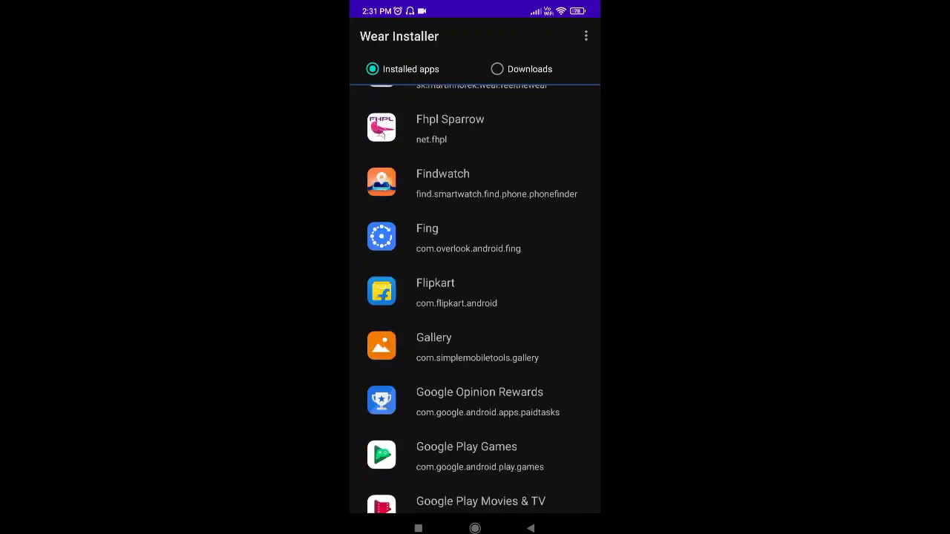
scroll(475, 296, down, 5)
scroll(475, 297, down, 5)
scroll(476, 297, down, 2)
scroll(475, 296, up, 5)
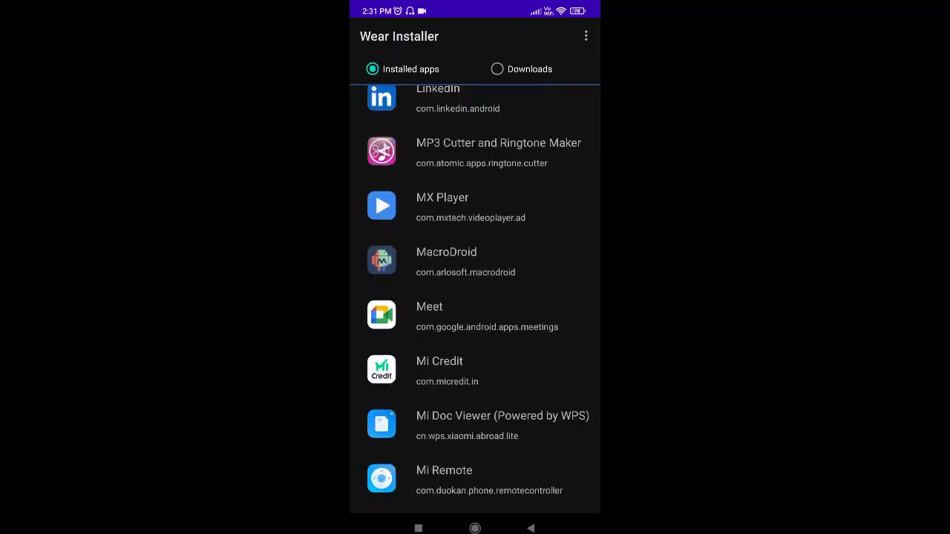
scroll(475, 297, up, 5)
scroll(475, 297, up, 5)
scroll(475, 297, up, 5)
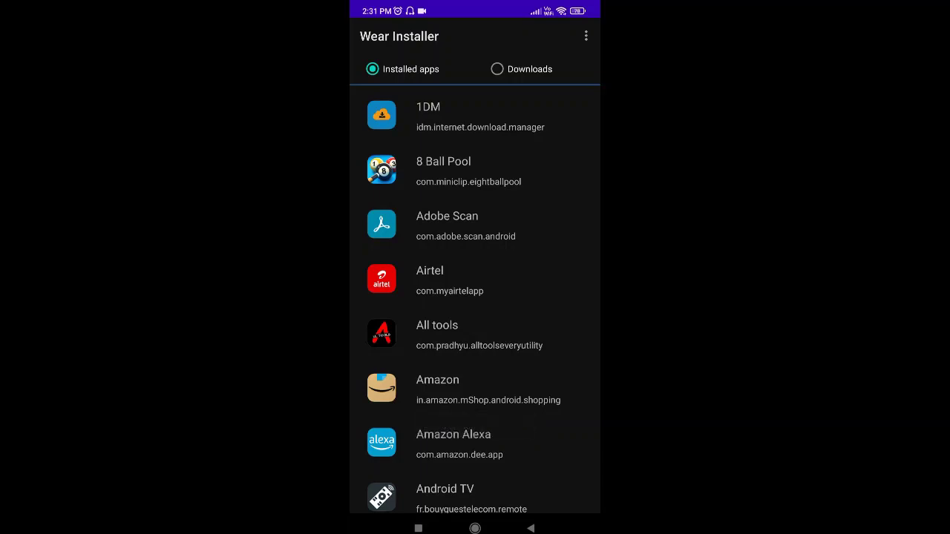
Scroll down the installed apps, extract an app's WearOS APK, then go to the home screen.
scroll(475, 297, down, 5)
scroll(475, 297, down, 5)
scroll(475, 297, down, 5)
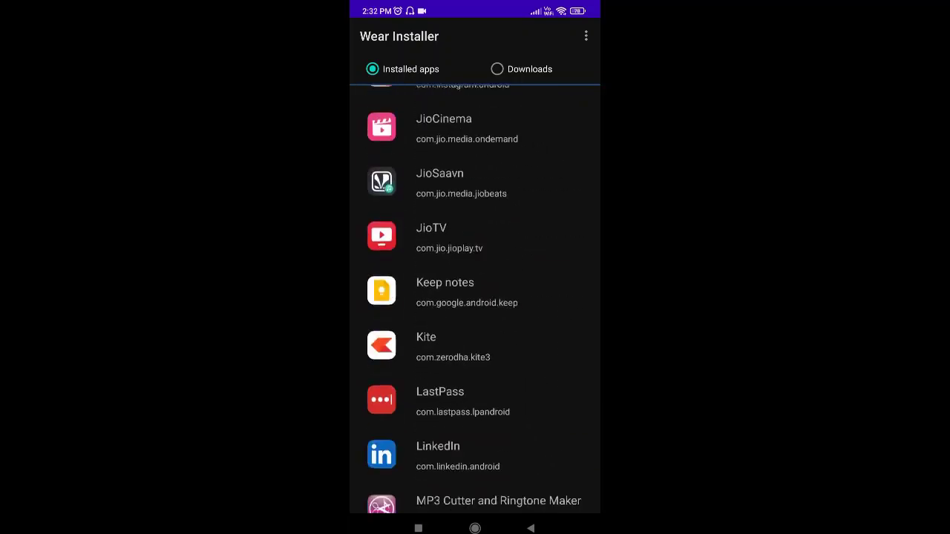
scroll(475, 297, down, 5)
scroll(475, 297, down, 5)
scroll(475, 297, down, 4)
scroll(475, 297, down, 5)
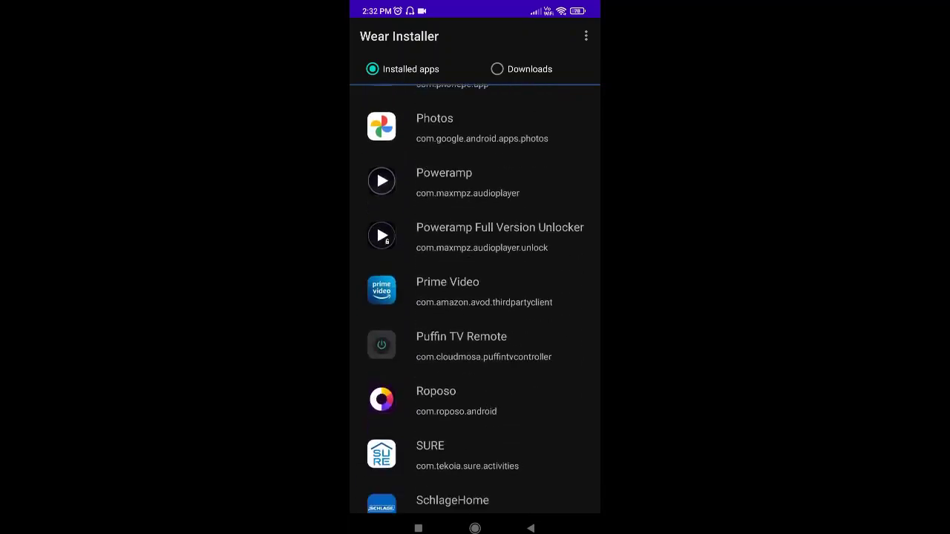
scroll(475, 296, down, 5)
scroll(475, 296, down, 5)
scroll(475, 297, down, 5)
scroll(475, 297, down, 5)
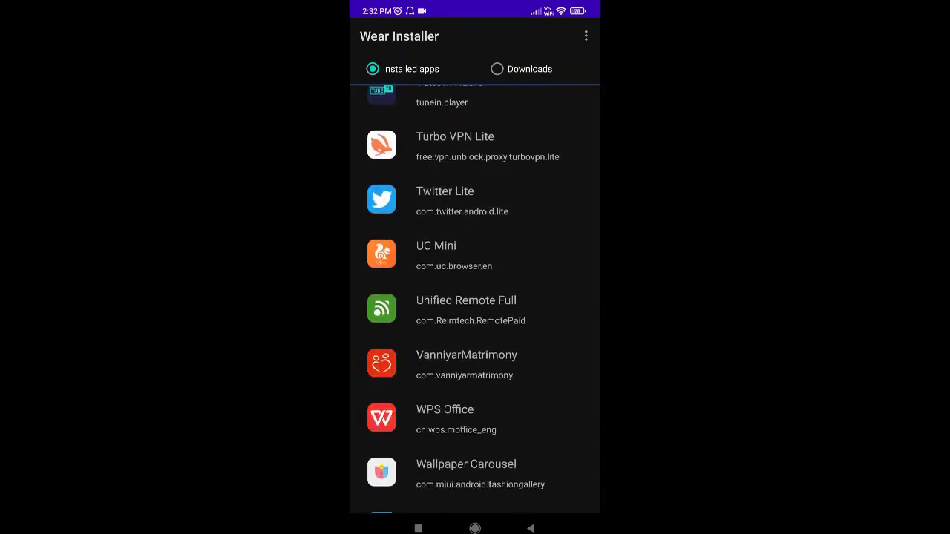
scroll(475, 297, down, 5)
scroll(475, 297, down, 5)
scroll(475, 297, down, 2)
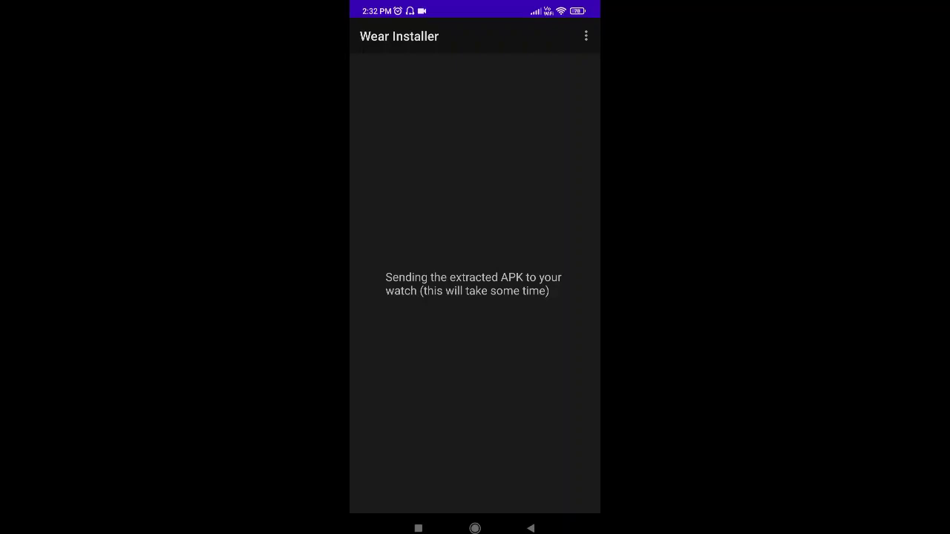
click(475, 529)
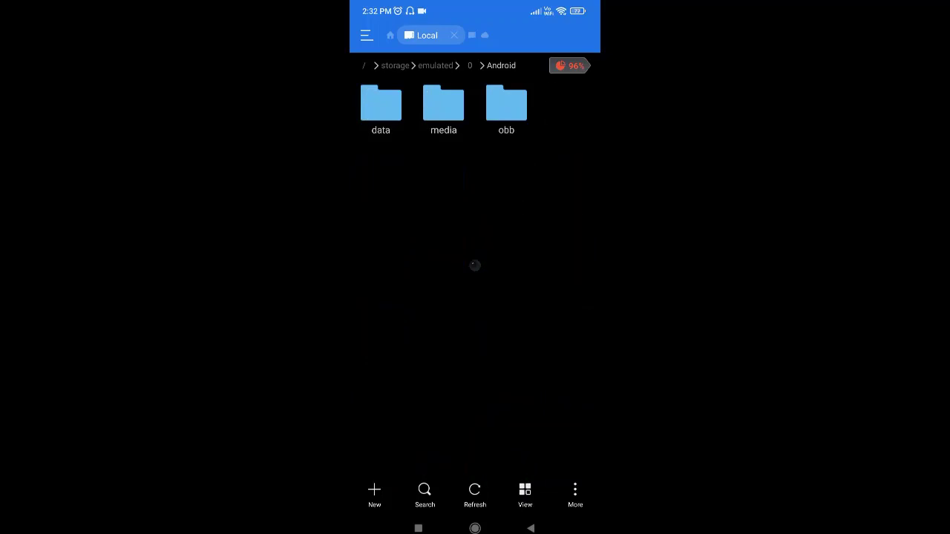
click(380, 108)
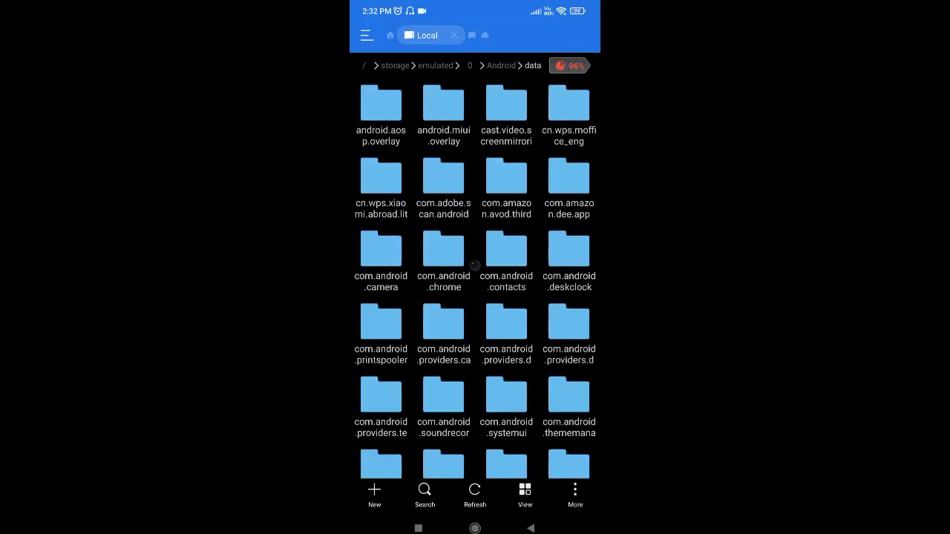
Open the Android folder and scroll down the data list to org.freepoc.wearinstaller.
scroll(475, 264, down, 5)
scroll(475, 264, down, 5)
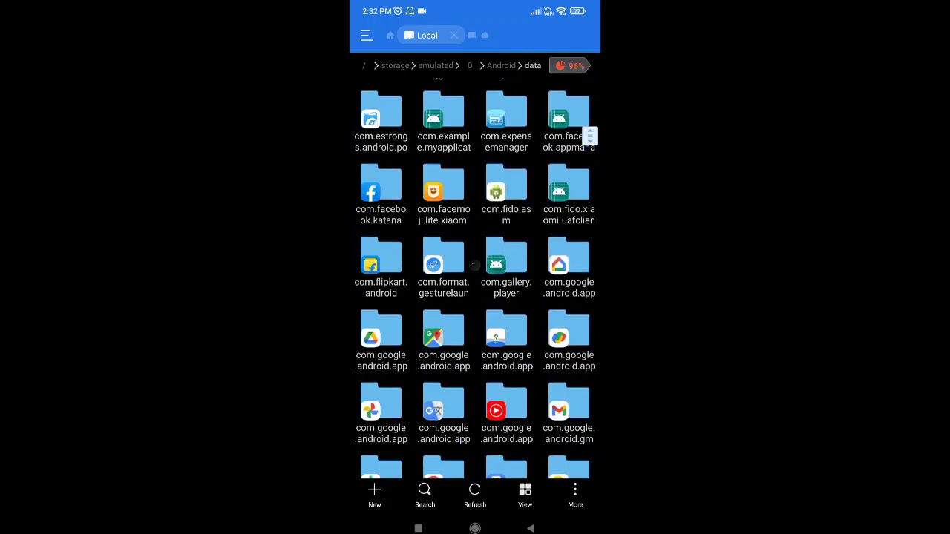
scroll(475, 264, down, 5)
scroll(475, 263, down, 5)
scroll(475, 265, down, 5)
scroll(476, 265, down, 5)
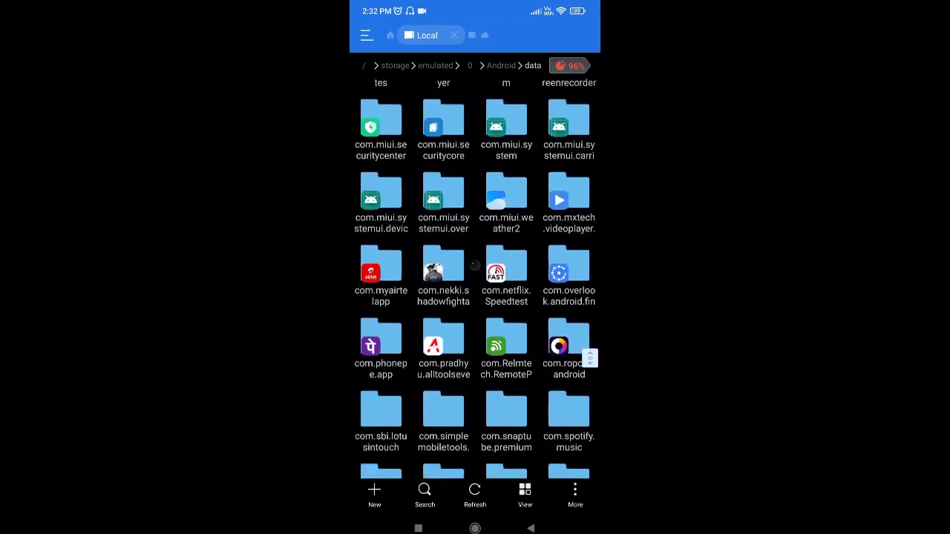
scroll(475, 265, down, 3)
scroll(475, 265, down, 3)
scroll(475, 265, down, 3)
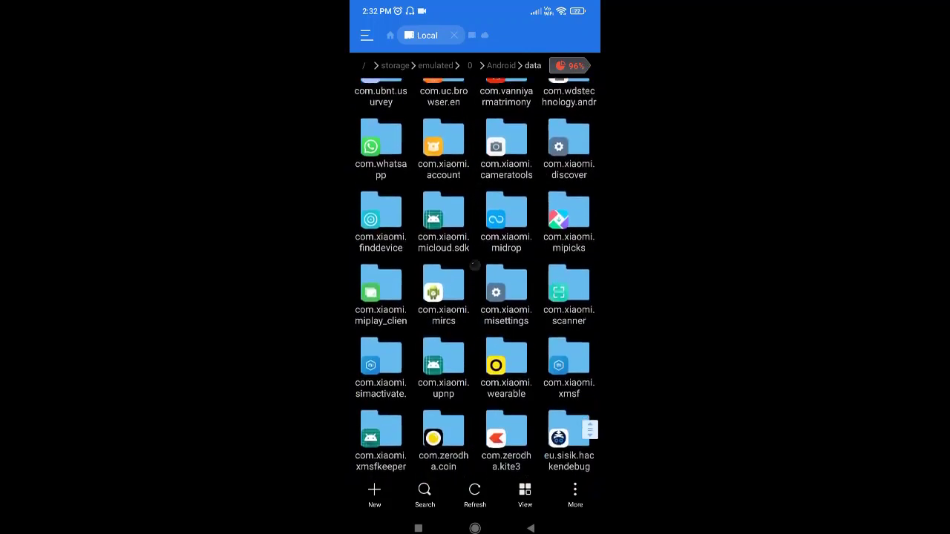
scroll(475, 265, down, 3)
scroll(475, 264, down, 3)
scroll(475, 264, down, 1)
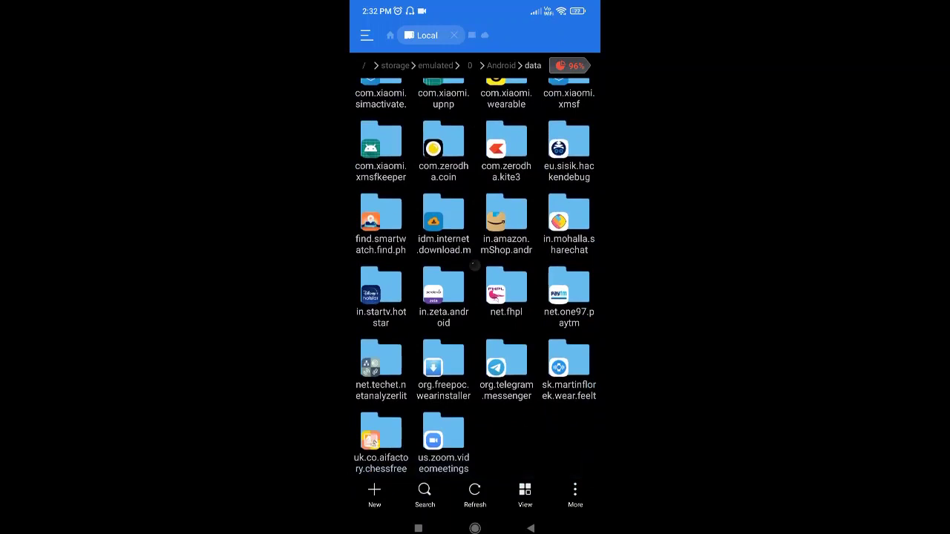
Open org.freepoc.wearinstaller and its files folder holding extracted_wear.apk and extracted.apk.
click(443, 364)
click(443, 364)
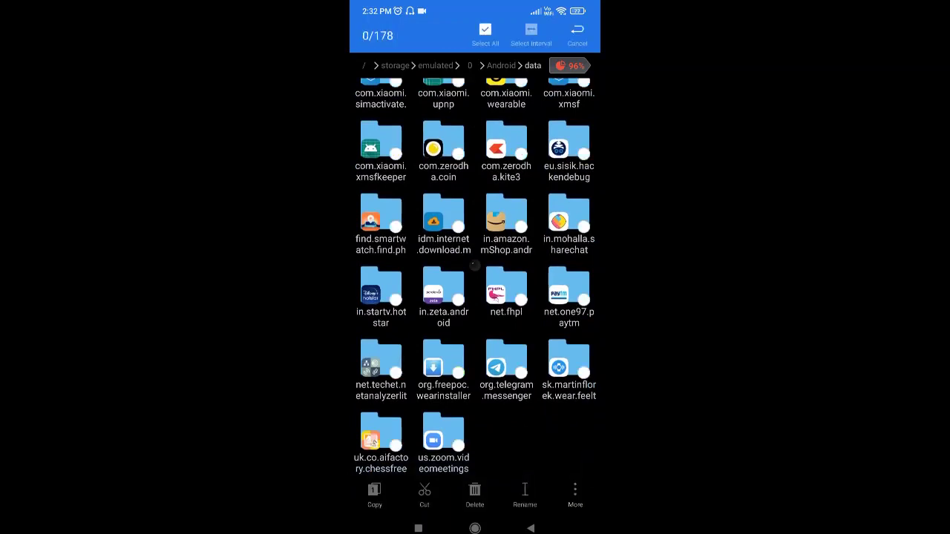
click(531, 528)
click(443, 364)
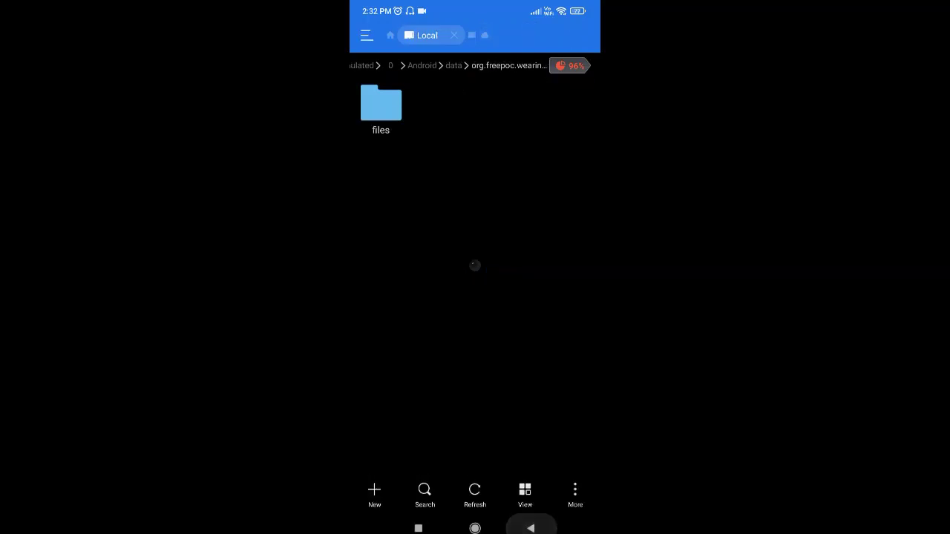
click(381, 108)
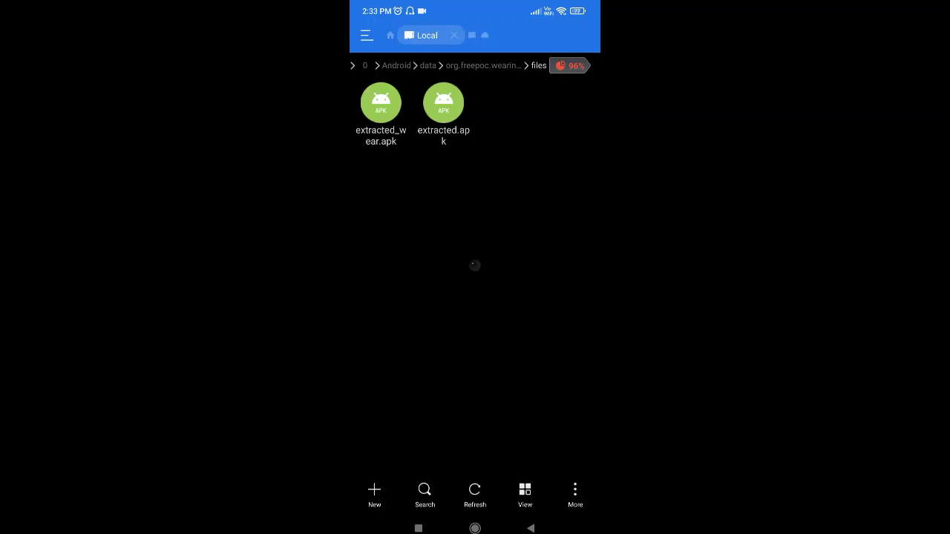
Copy extracted.apk and extracted_wear.apk into the apk folder at the internal storage root.
click(443, 103)
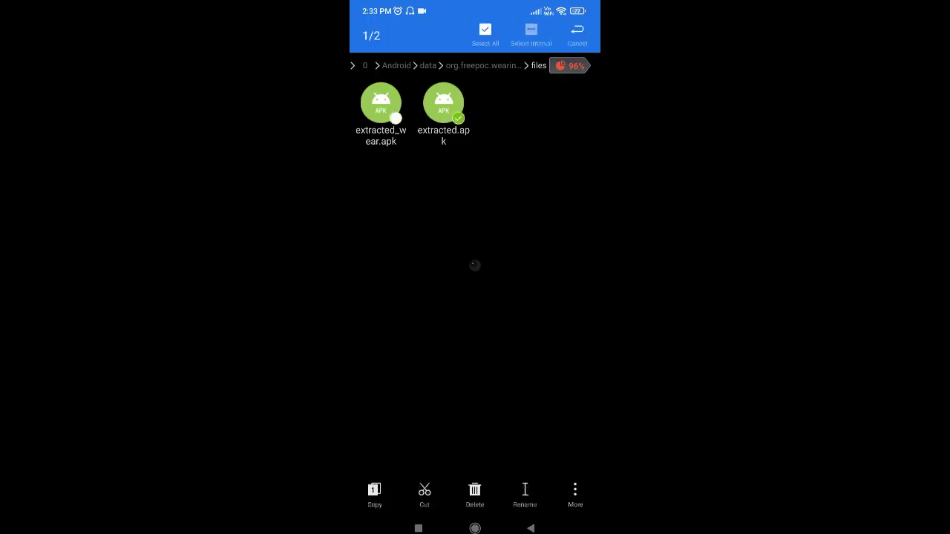
click(380, 104)
click(375, 495)
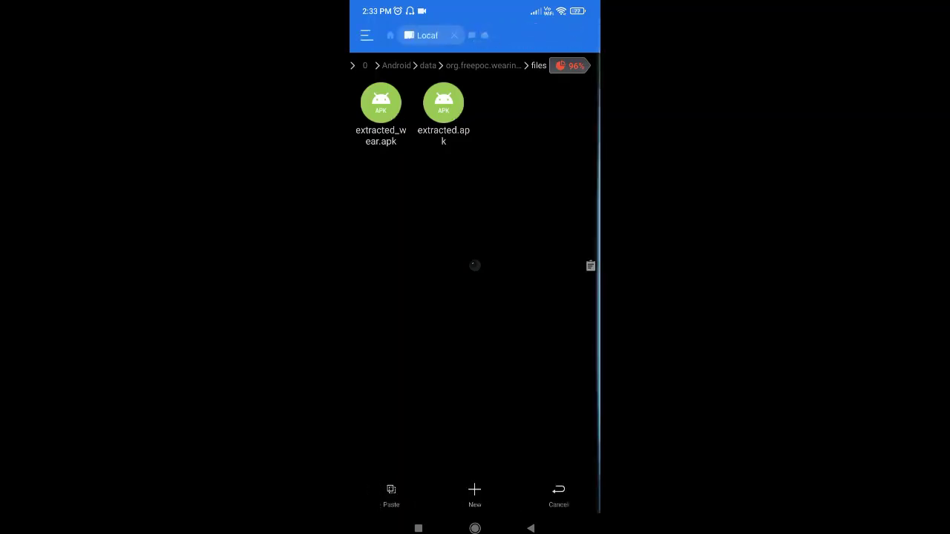
click(531, 528)
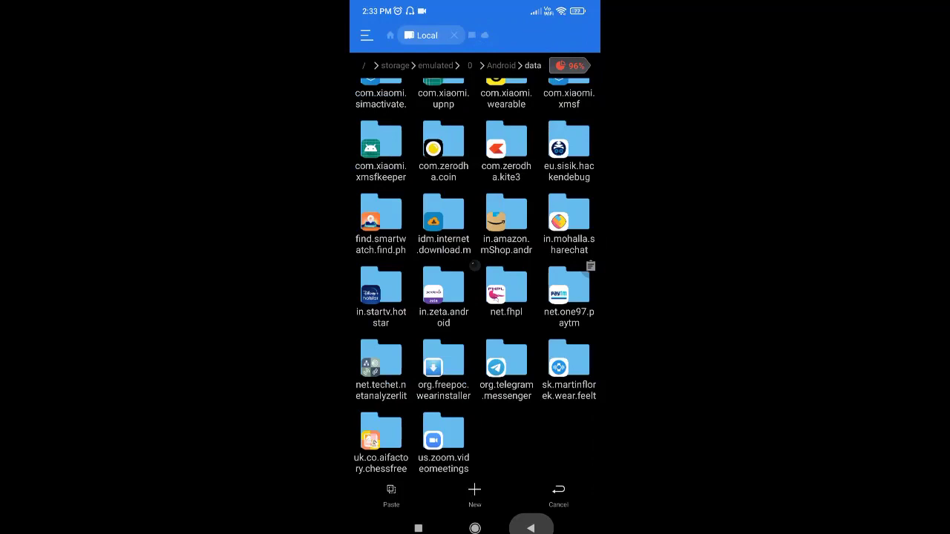
click(530, 528)
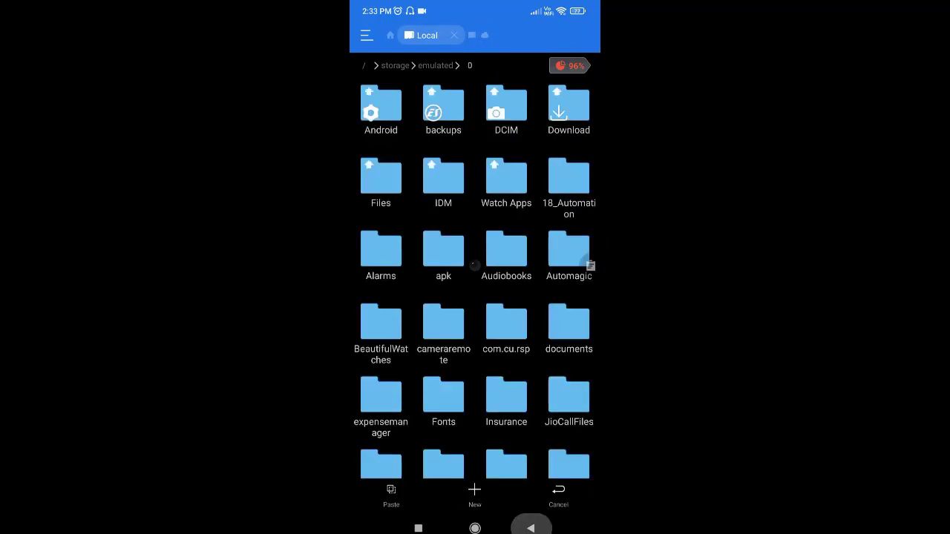
click(475, 265)
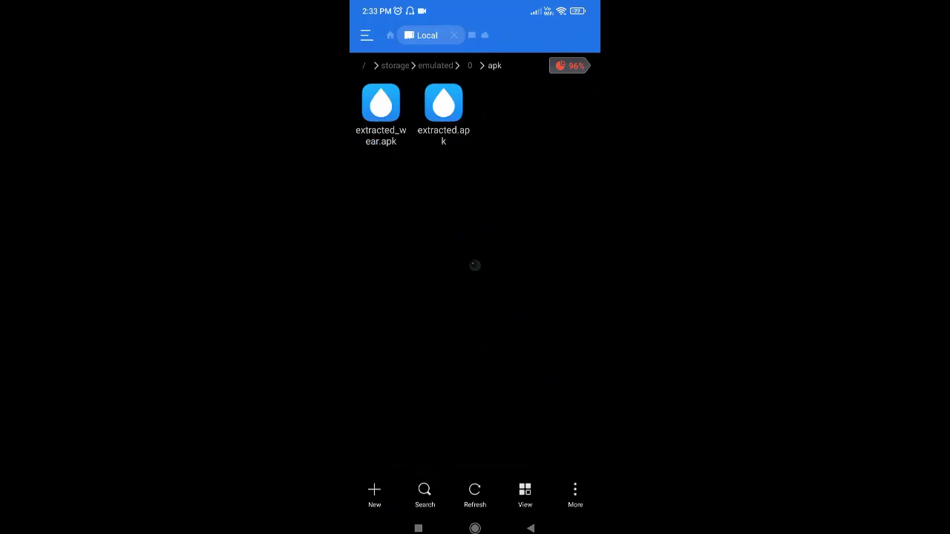
Delete extracted.apk from the apk folder and start renaming extracted_wear.apk to waterextracted_wear.apk.
click(381, 104)
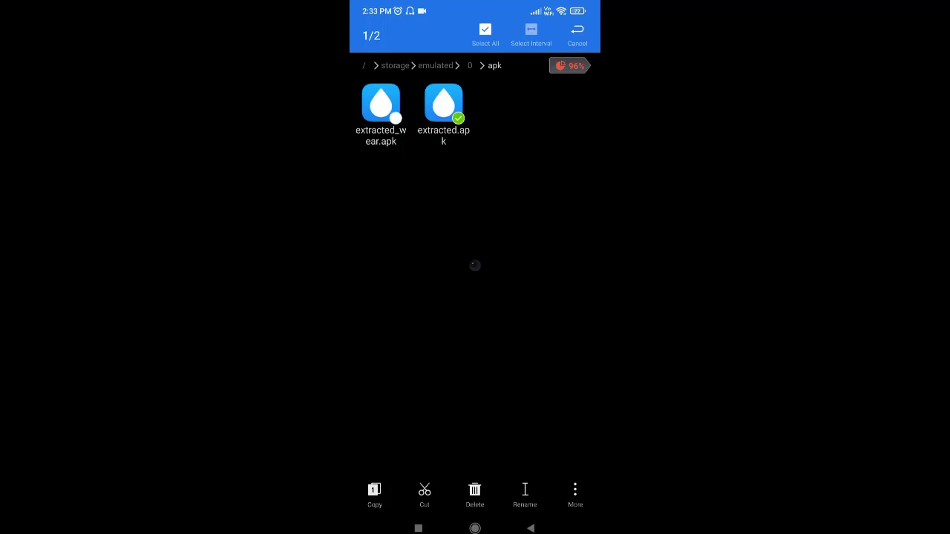
click(474, 494)
click(530, 316)
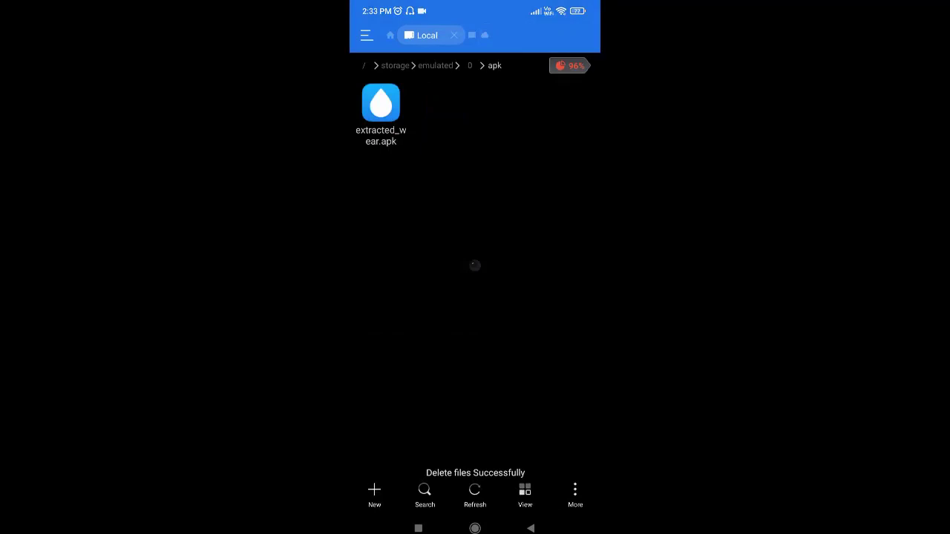
click(380, 104)
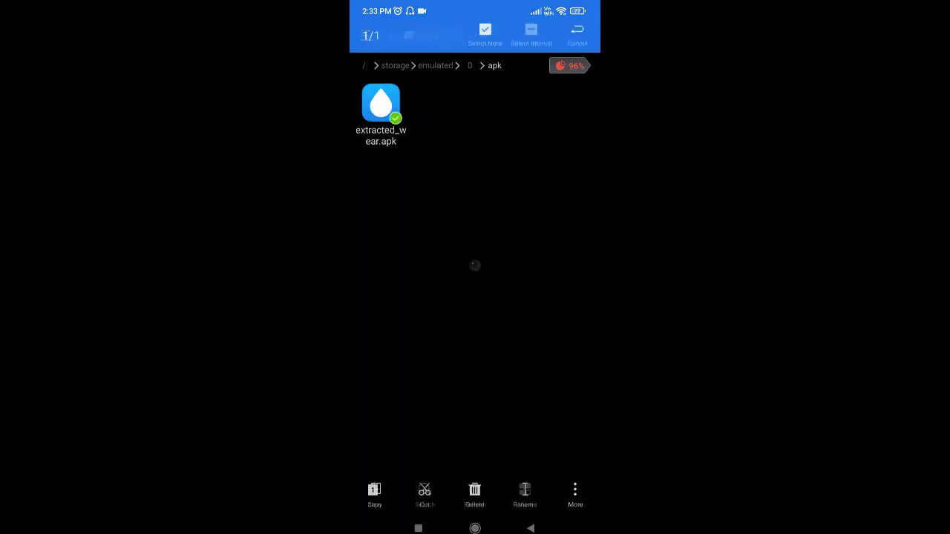
click(525, 493)
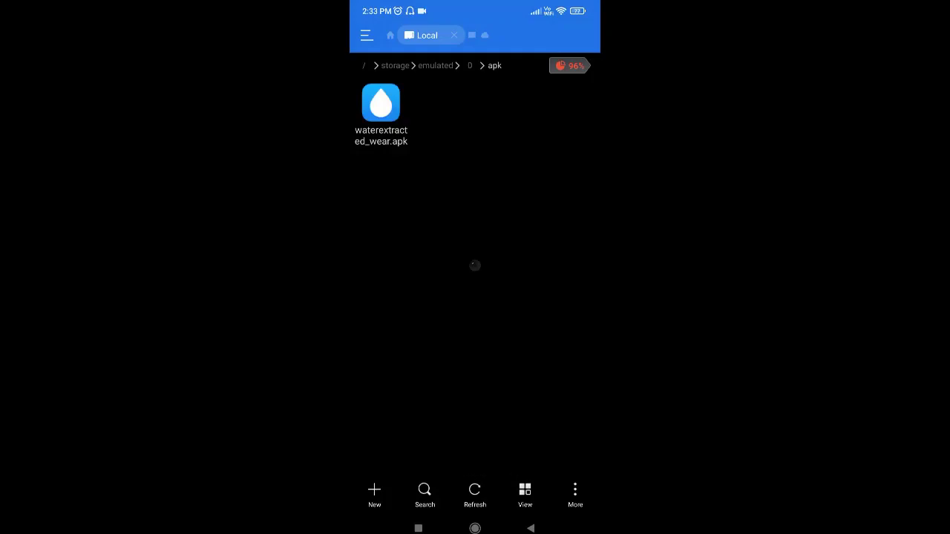
Return ES File Explorer to the storage root and switch to Wear Installer via recents.
click(531, 528)
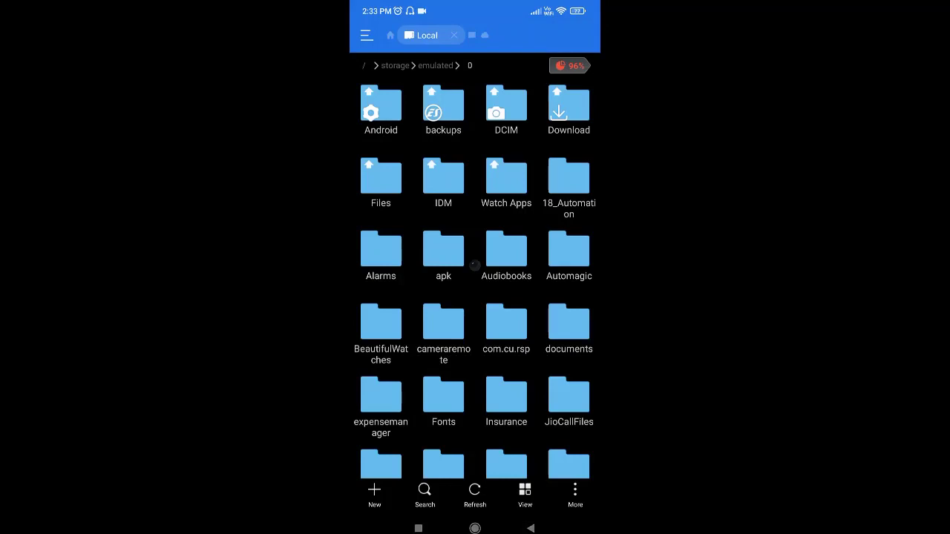
click(418, 528)
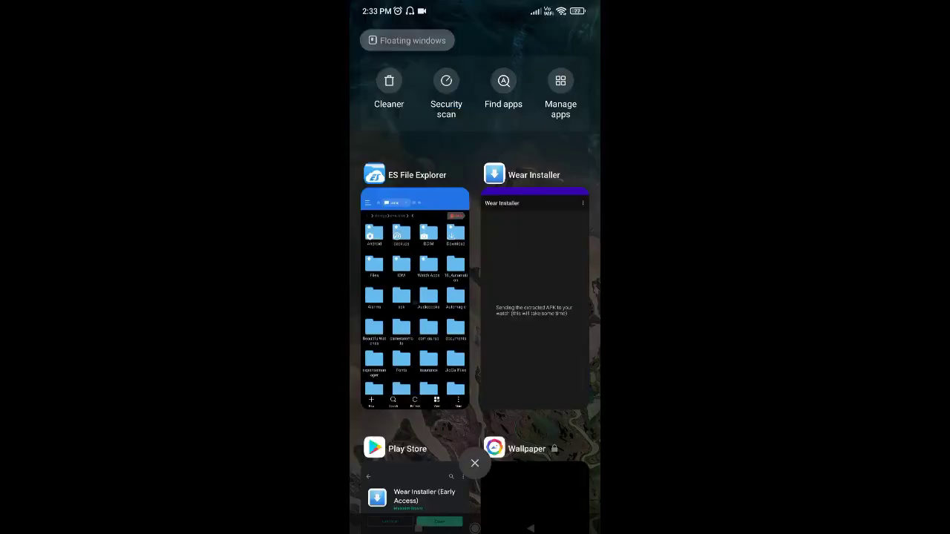
click(534, 297)
Open and close Wear Installer's Setup screen, scroll the installed apps list, then open recents.
click(584, 37)
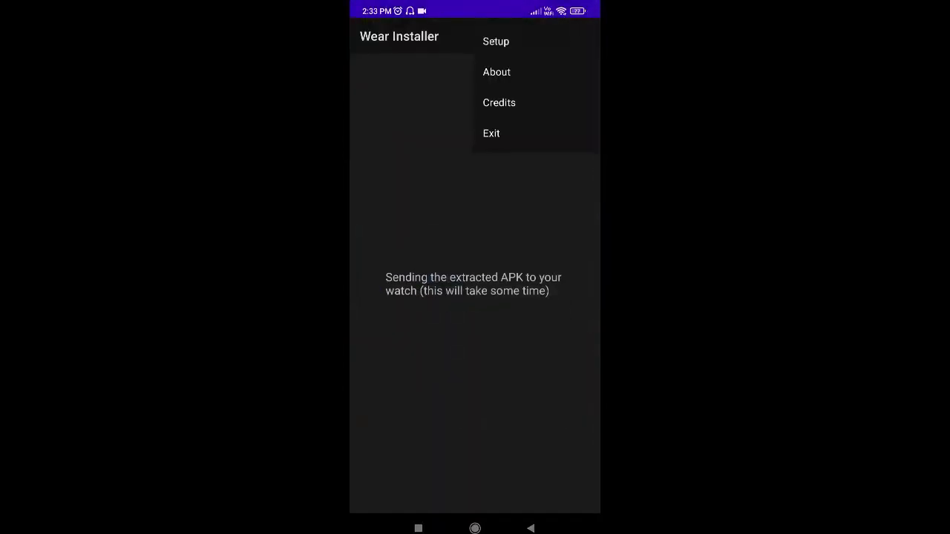
click(496, 41)
click(382, 498)
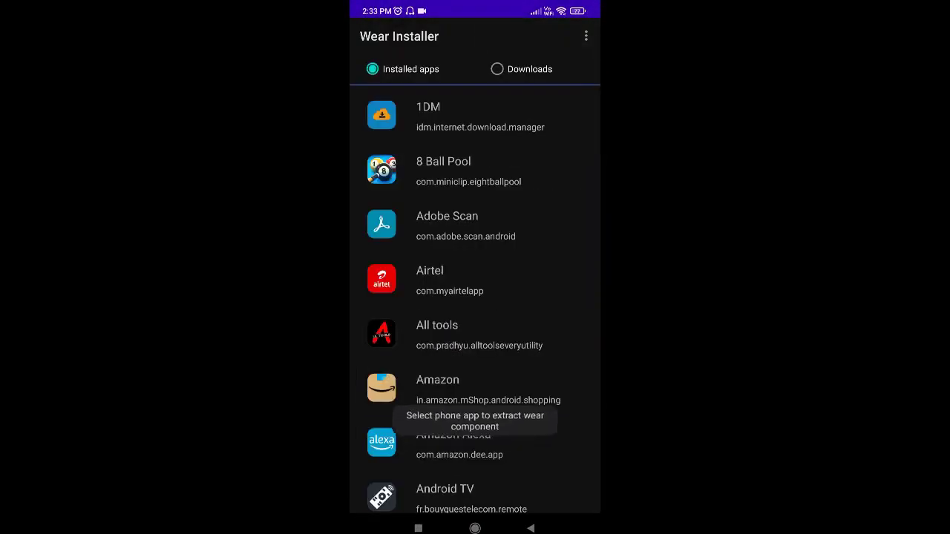
scroll(475, 296, down, 10)
scroll(475, 297, down, 10)
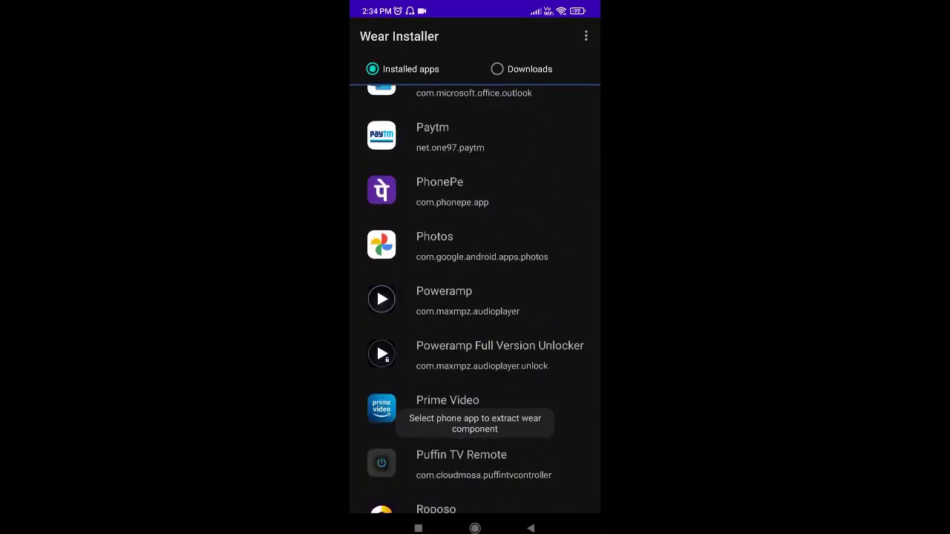
scroll(475, 297, down, 10)
click(418, 528)
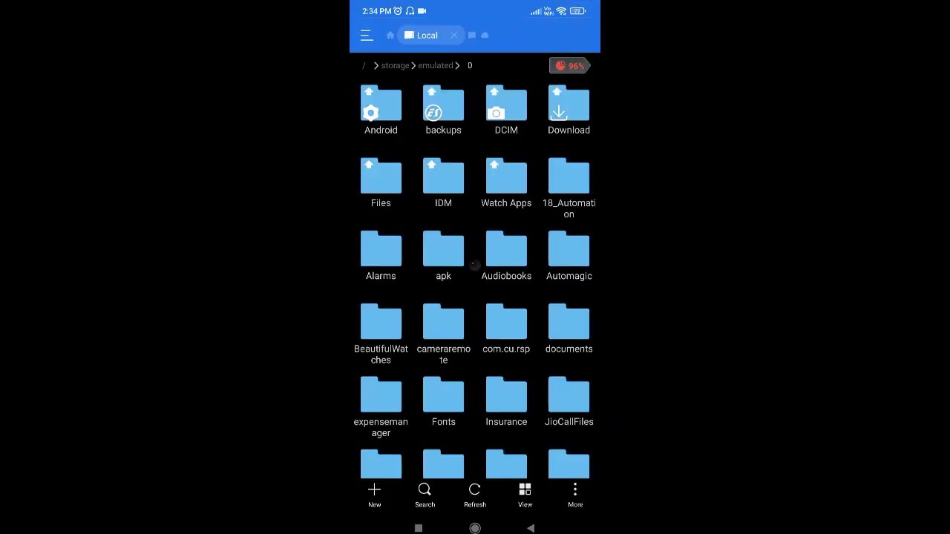
Browse Android > data > org.freepoc.wearinstaller > files to verify it is empty, then open recents.
click(381, 110)
click(380, 110)
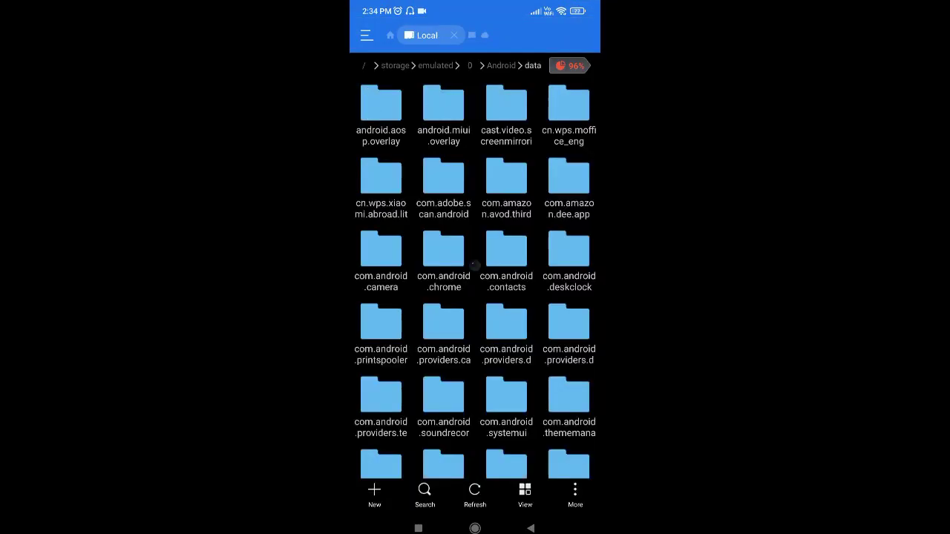
scroll(475, 282, down, 15)
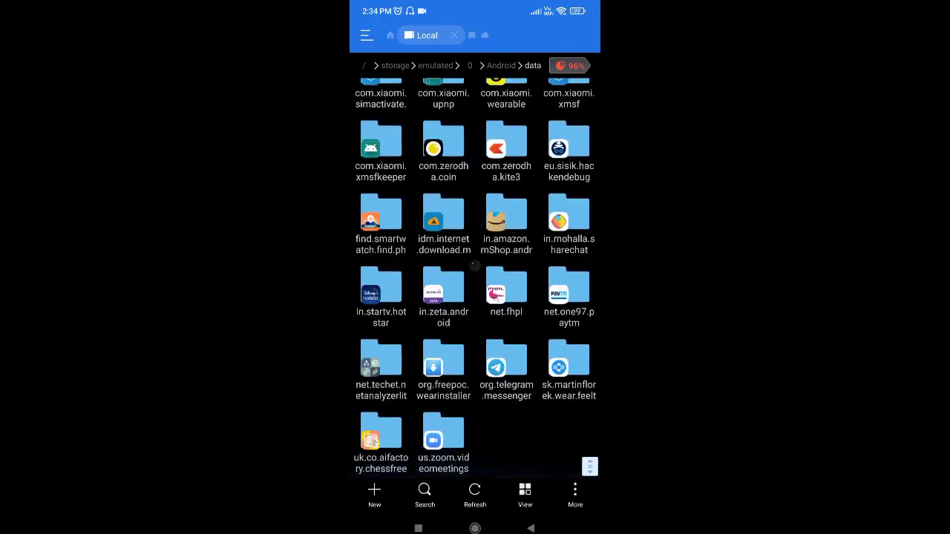
click(443, 364)
click(380, 110)
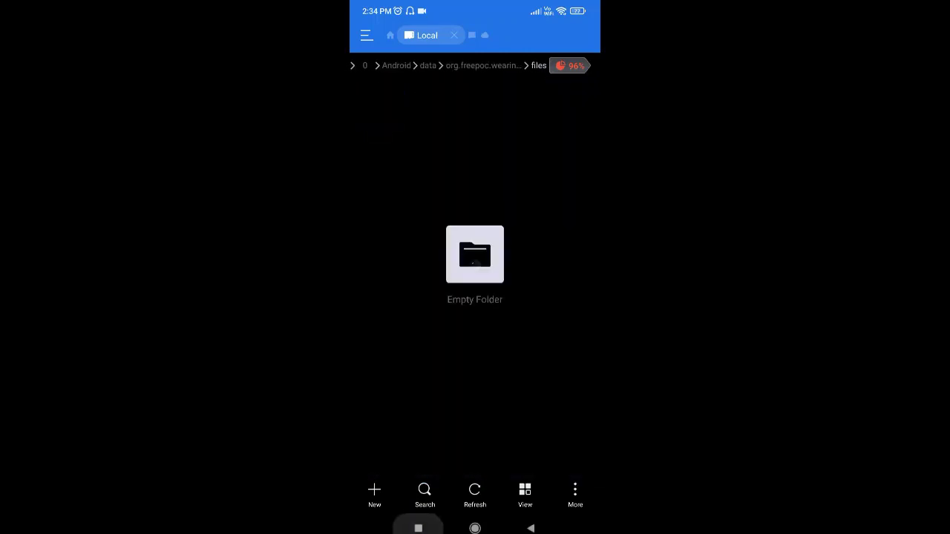
click(418, 528)
In Wear Installer, scroll the installed apps and extract another app's wear APK, then open recents.
click(495, 316)
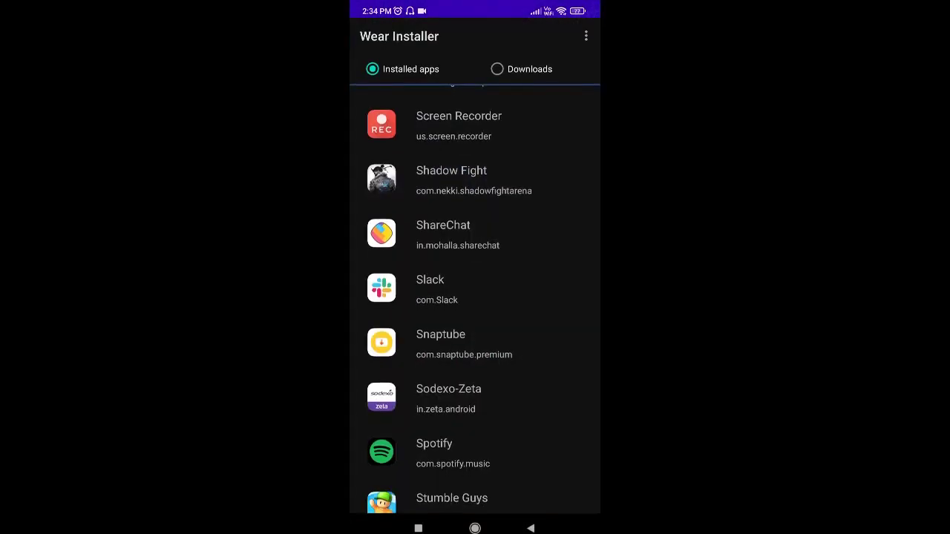
scroll(475, 297, down, 10)
scroll(475, 297, up, 3)
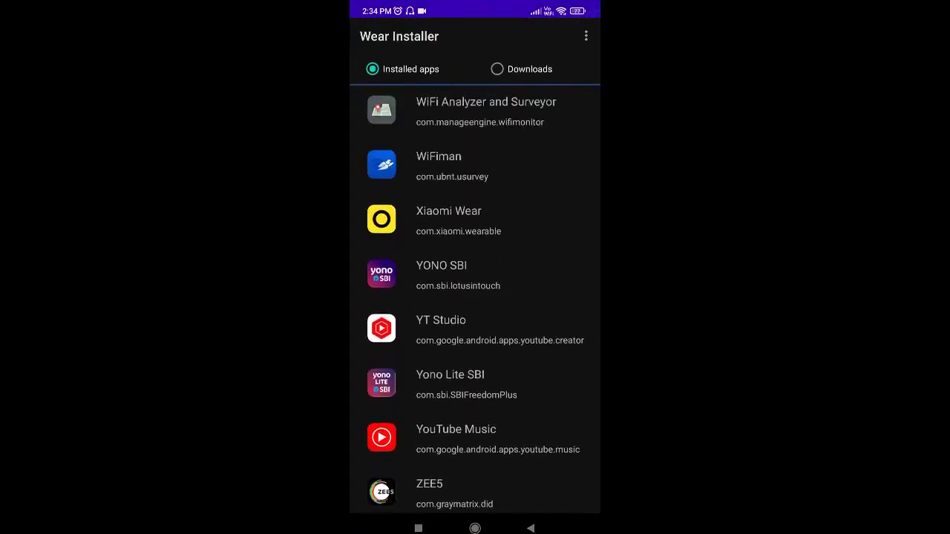
scroll(475, 297, up, 1)
scroll(475, 297, up, 2)
scroll(475, 297, up, 2)
scroll(475, 297, up, 1)
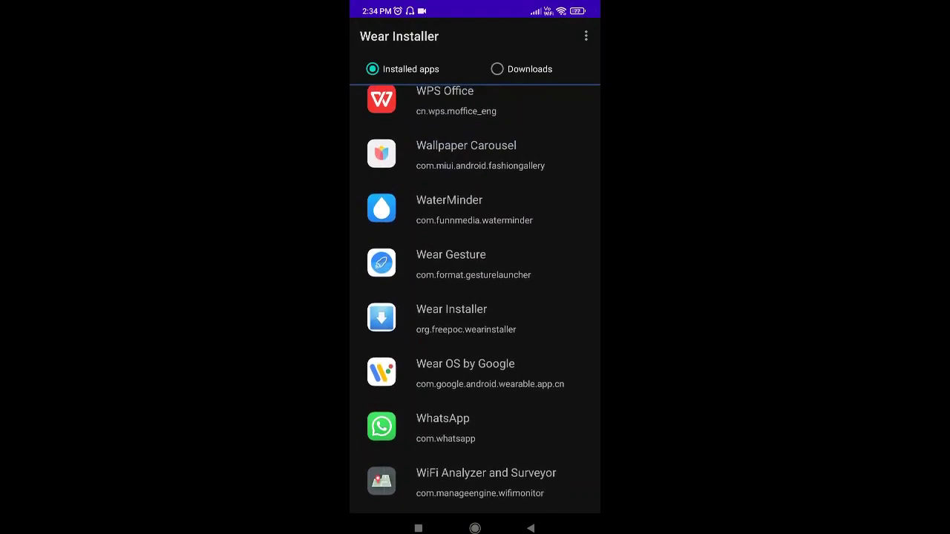
click(438, 255)
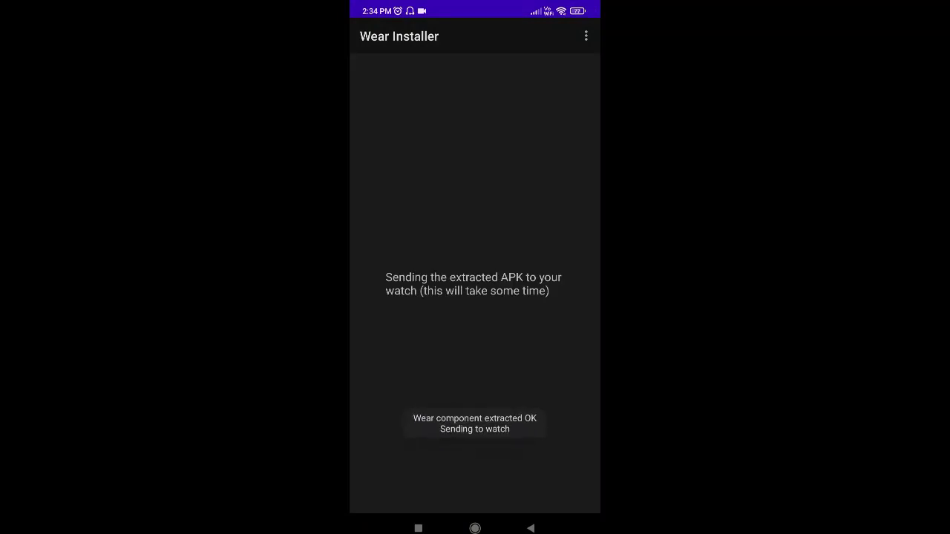
click(418, 528)
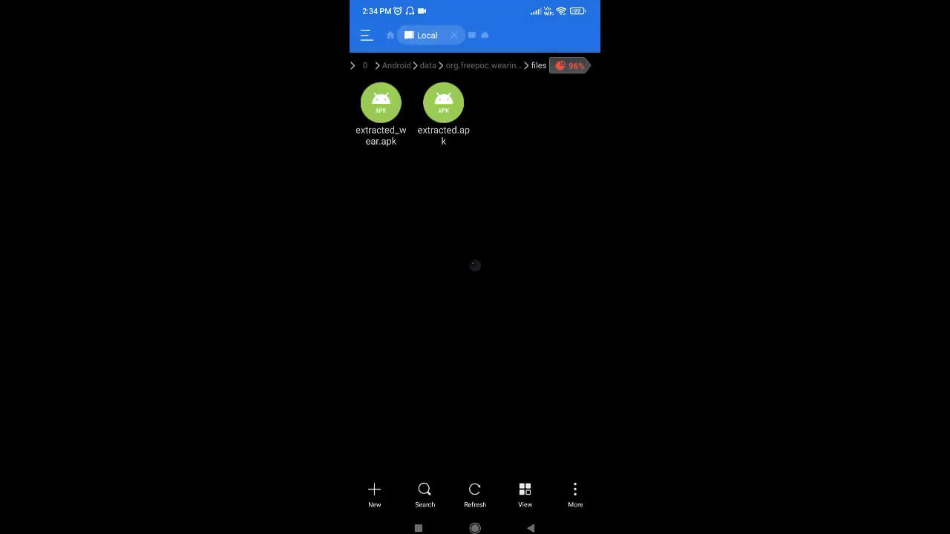
Copy the newly extracted extracted.apk and extracted_wear.apk into the apk folder.
click(443, 104)
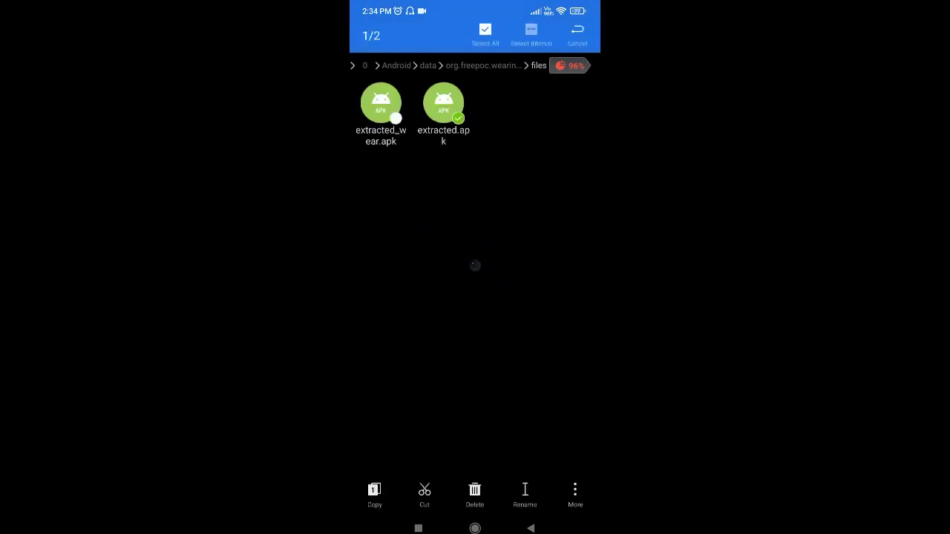
click(485, 34)
click(374, 494)
click(531, 528)
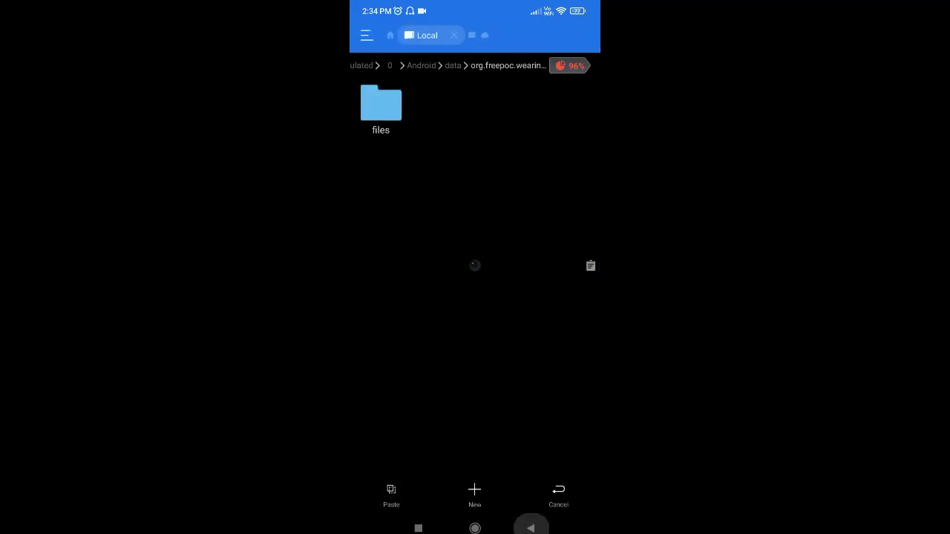
click(530, 528)
click(531, 528)
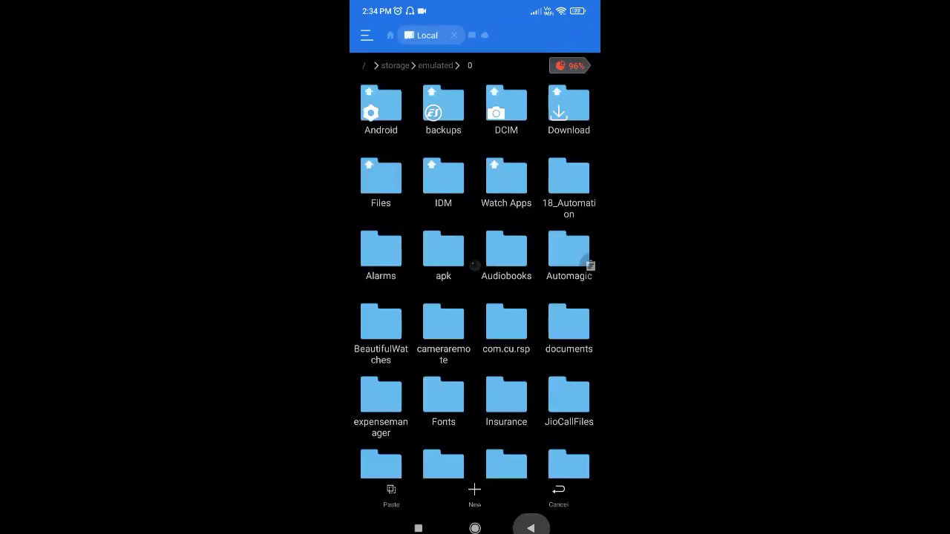
scroll(475, 274, down, 1)
click(443, 207)
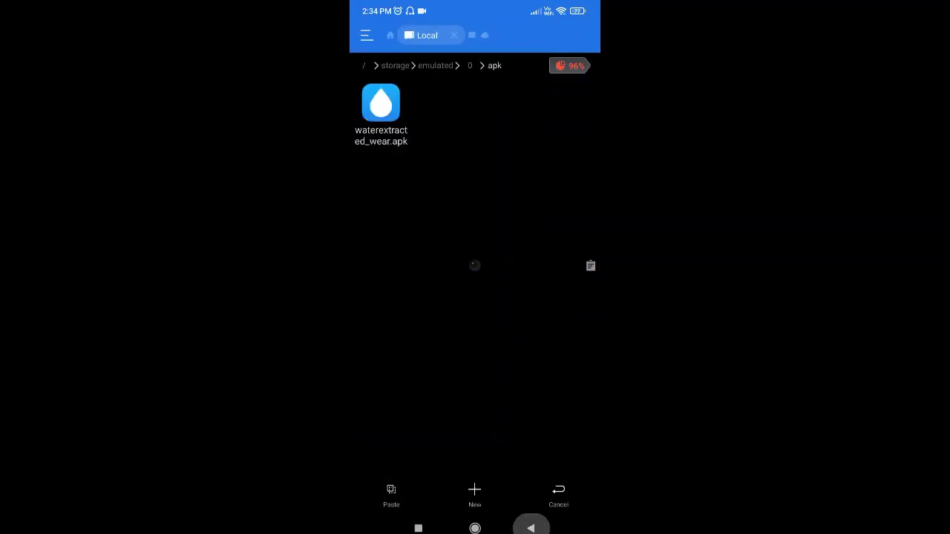
click(391, 494)
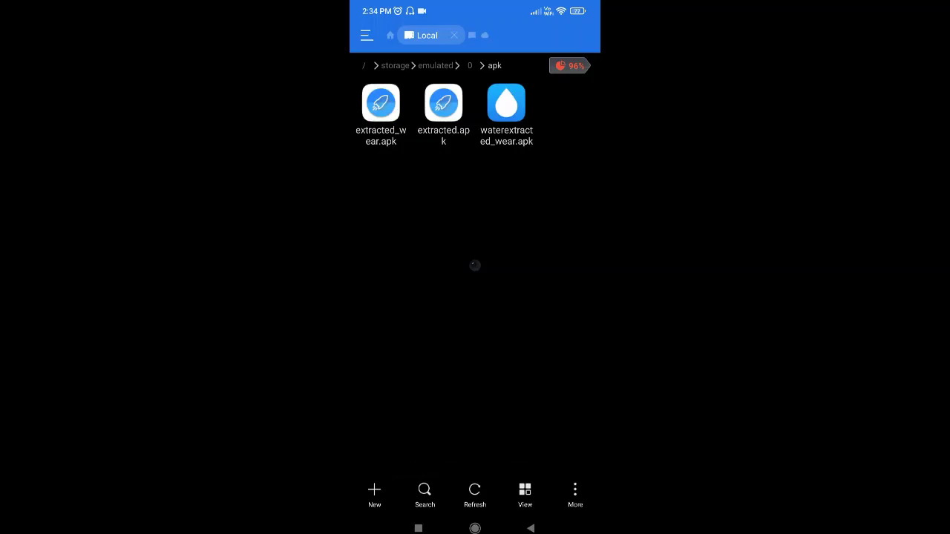
Delete extracted.apk and rename extracted_wear.apk to gestureextracted_wear.apk.
click(443, 104)
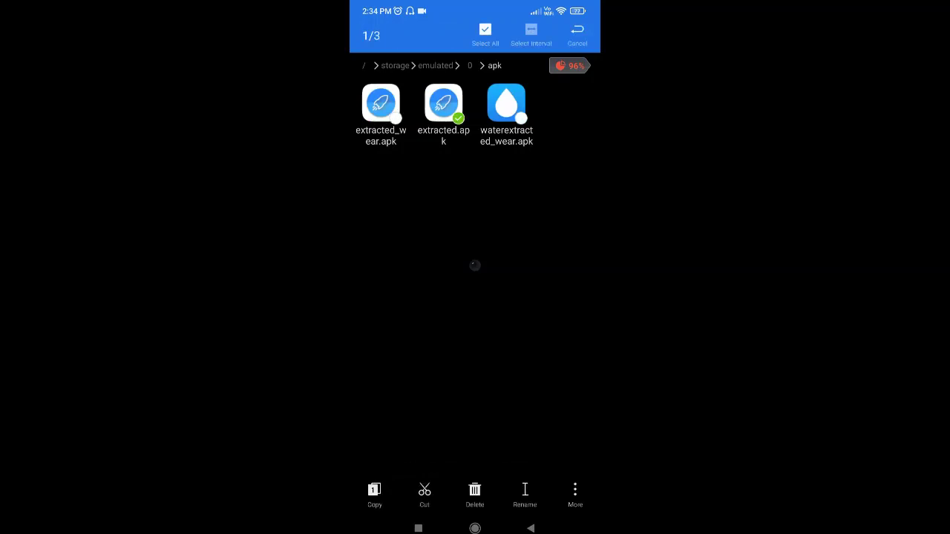
click(474, 494)
click(529, 316)
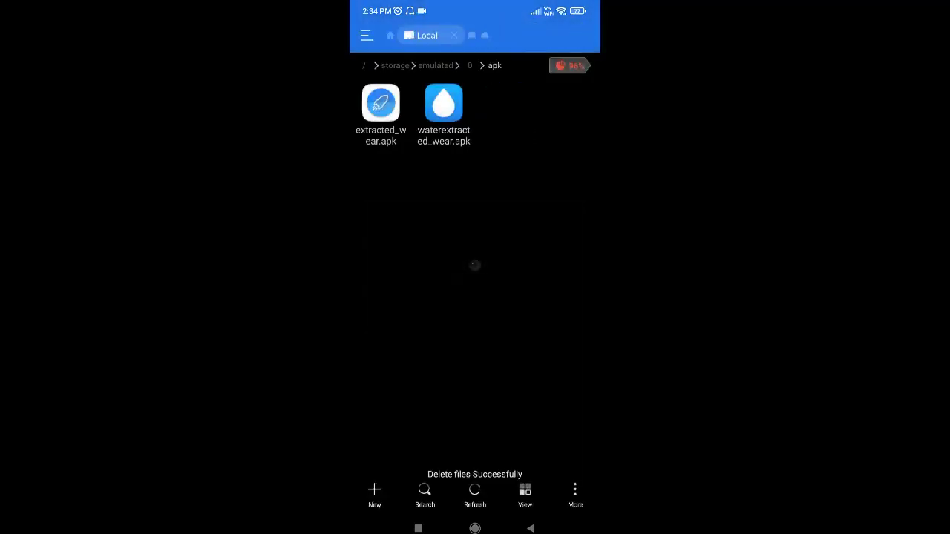
click(380, 104)
click(525, 494)
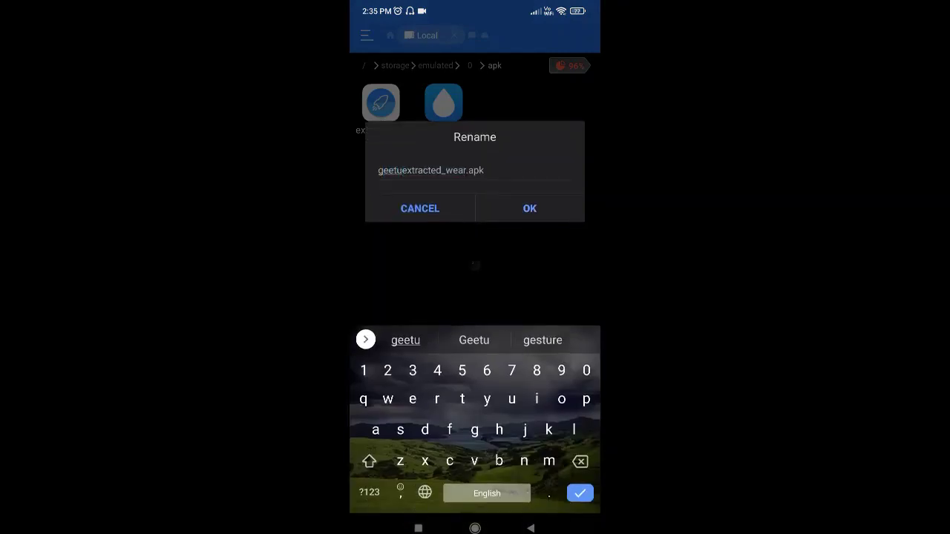
click(542, 340)
click(529, 208)
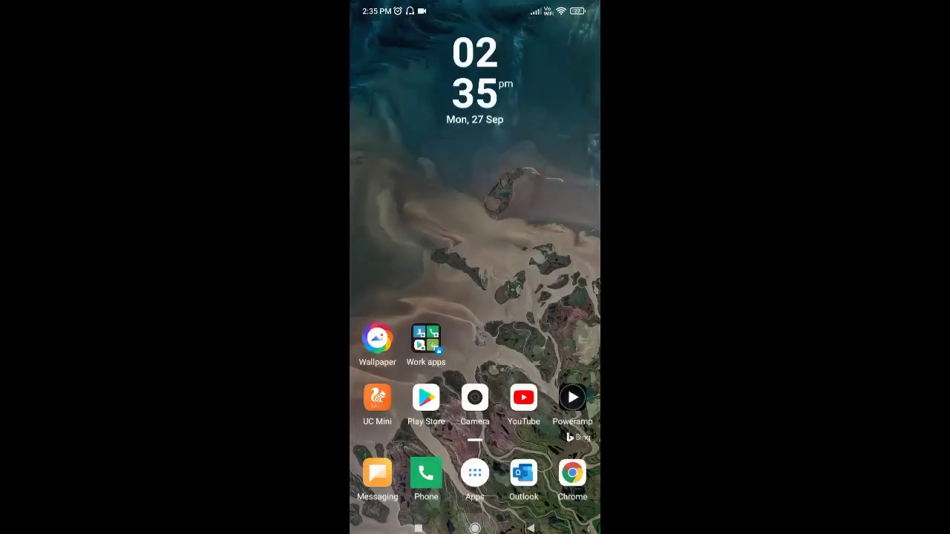
Search the Play Store for 'watermin' and open the installed WaterMinder app page.
click(426, 398)
click(369, 36)
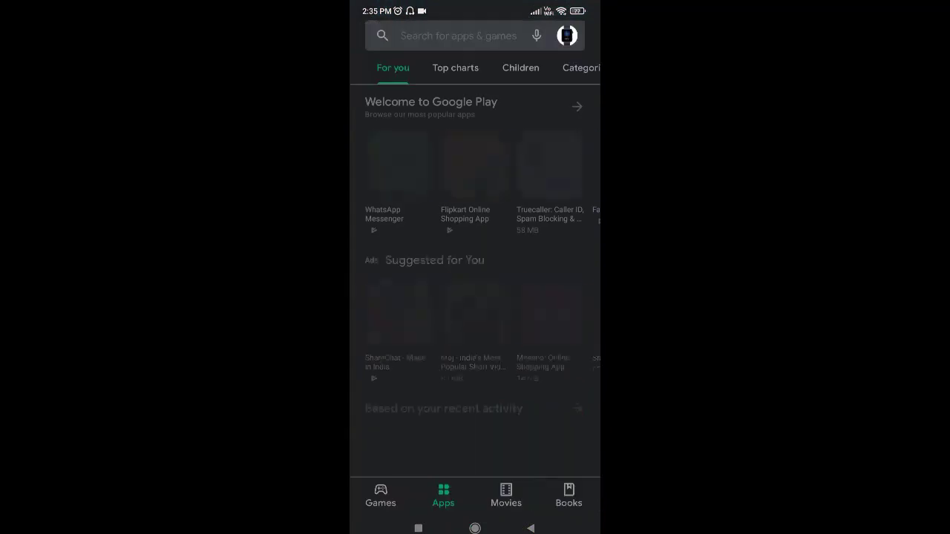
click(458, 36)
text(w)
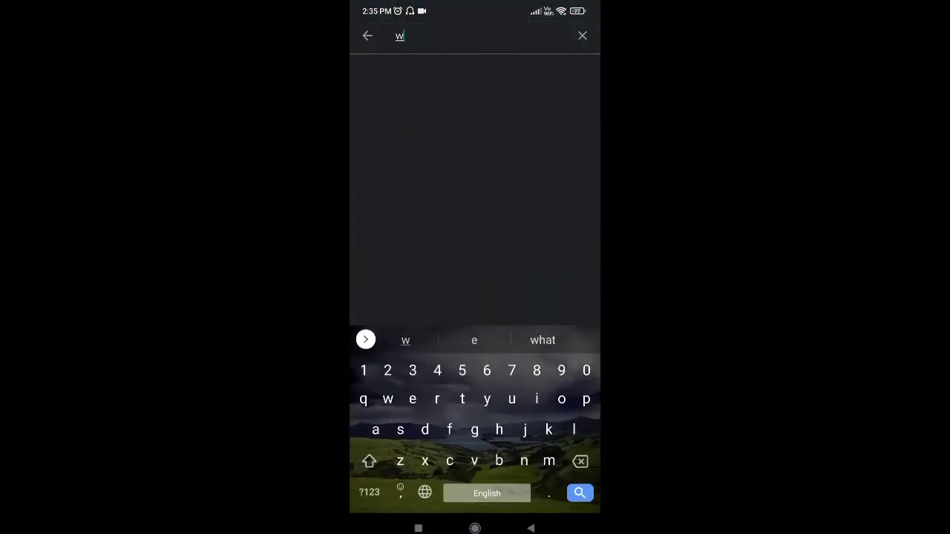
text(atermin)
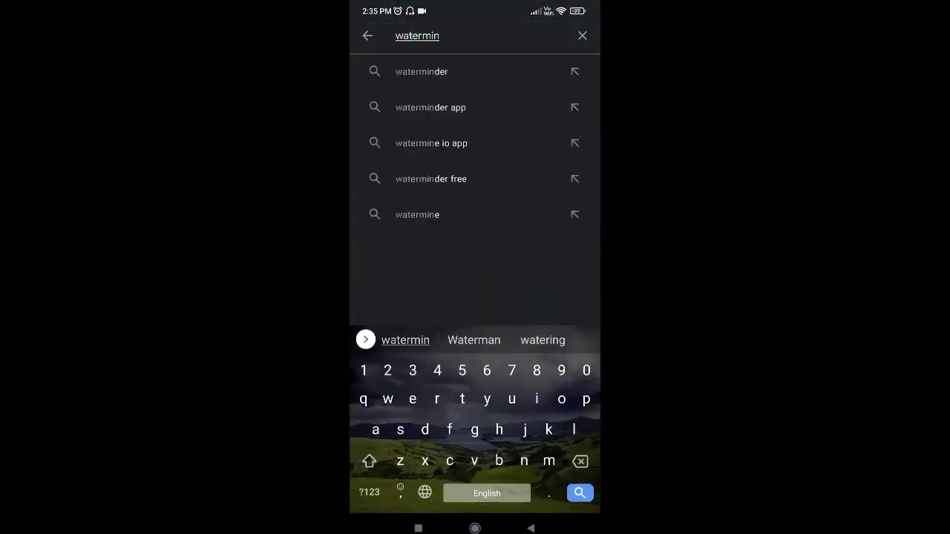
click(422, 71)
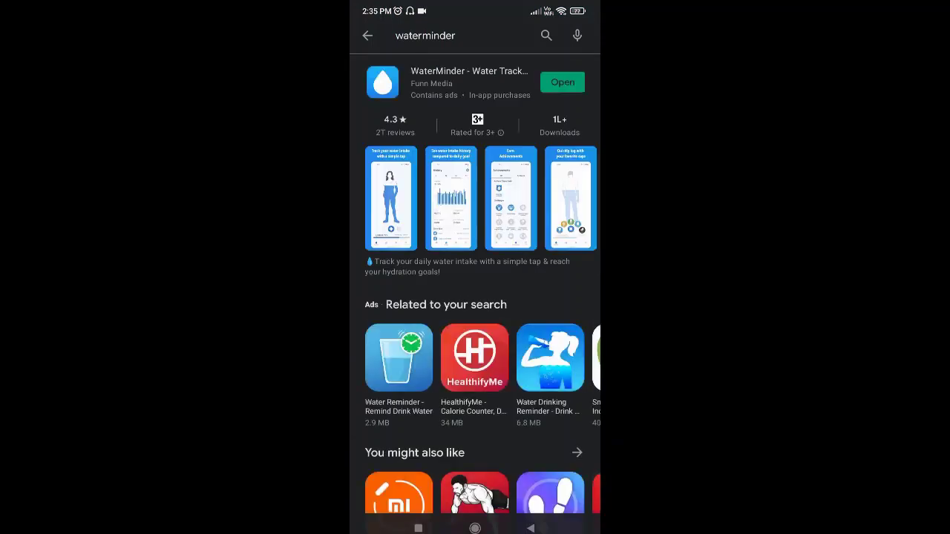
click(469, 72)
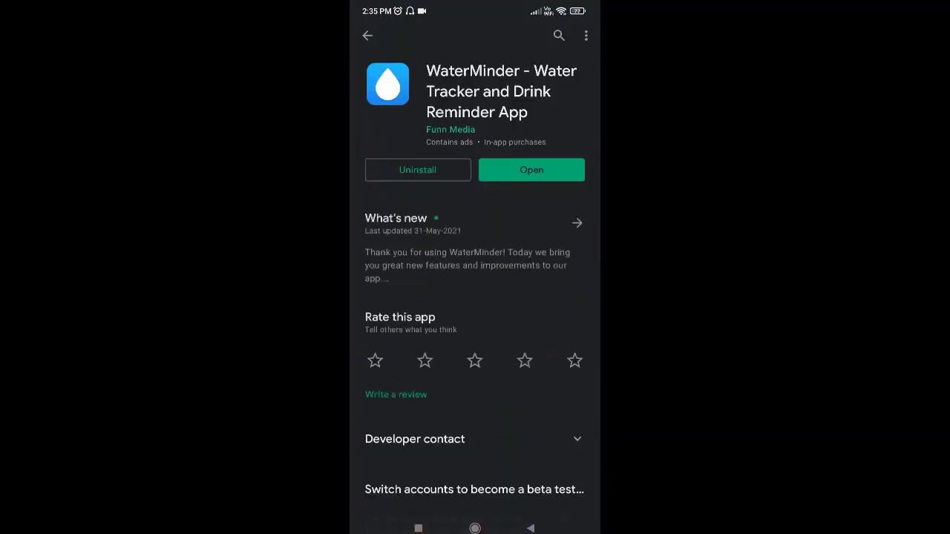
click(475, 222)
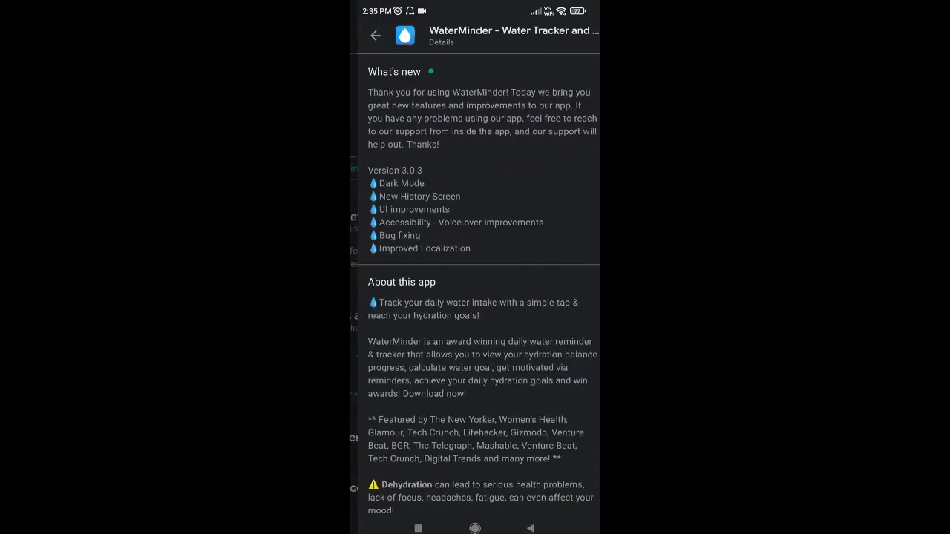
scroll(475, 296, down, 10)
scroll(475, 297, down, 10)
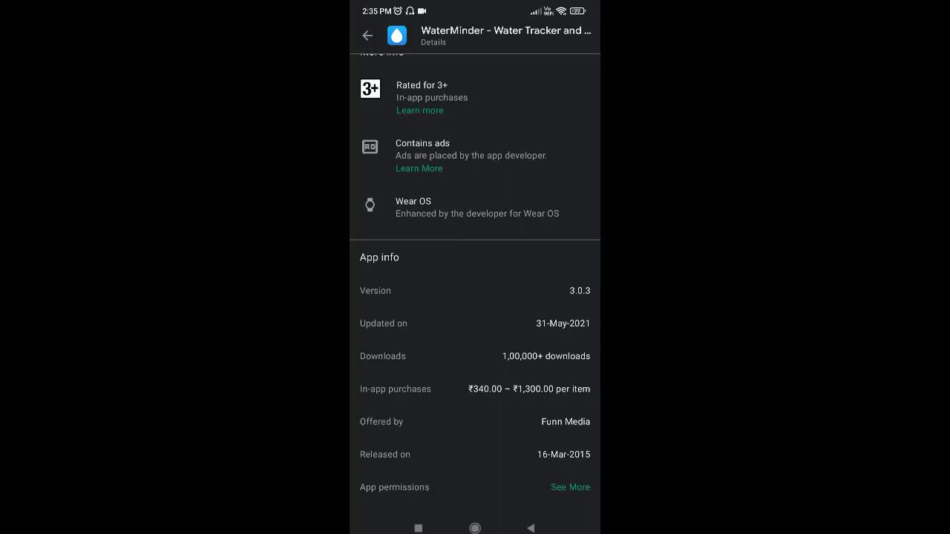
scroll(475, 282, up, 2)
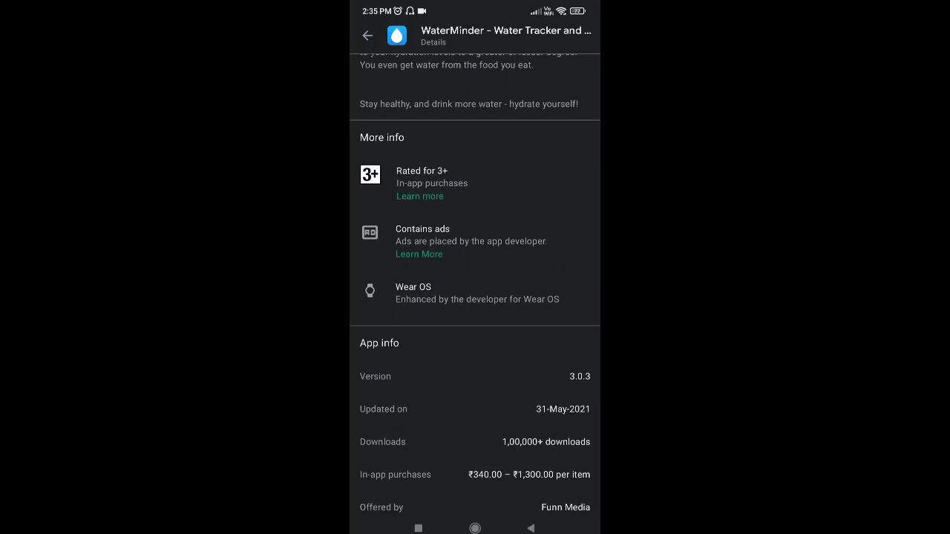
scroll(475, 282, up, 3)
scroll(475, 282, down, 3)
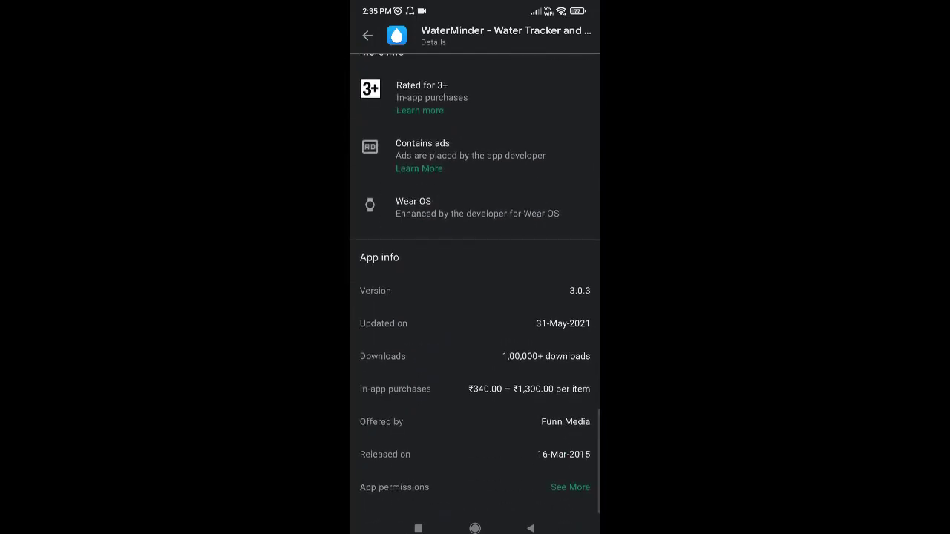
scroll(475, 282, up, 3)
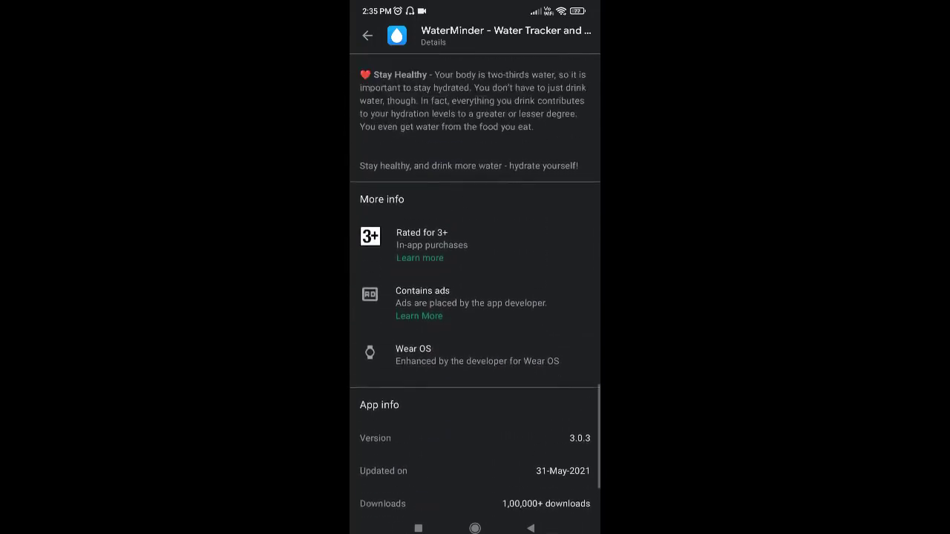
scroll(475, 282, down, 1)
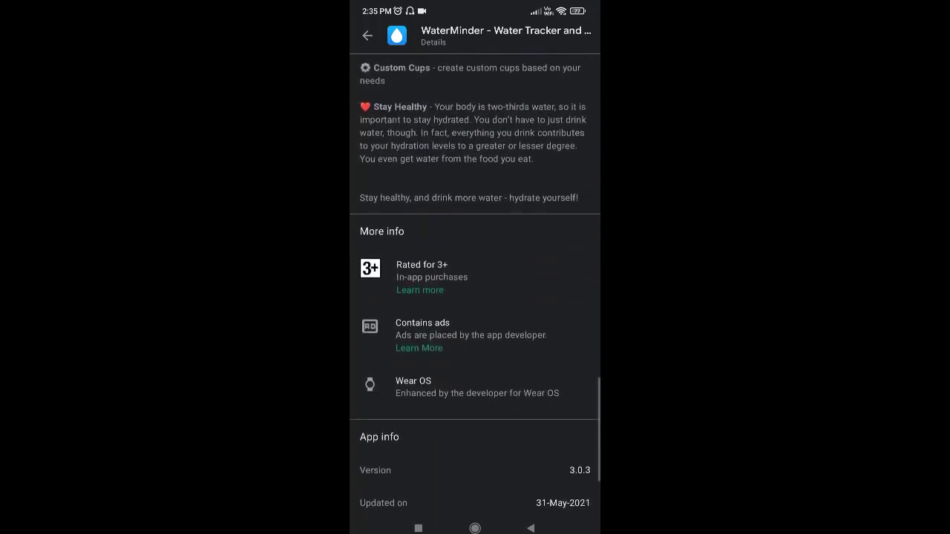
scroll(475, 282, down, 2)
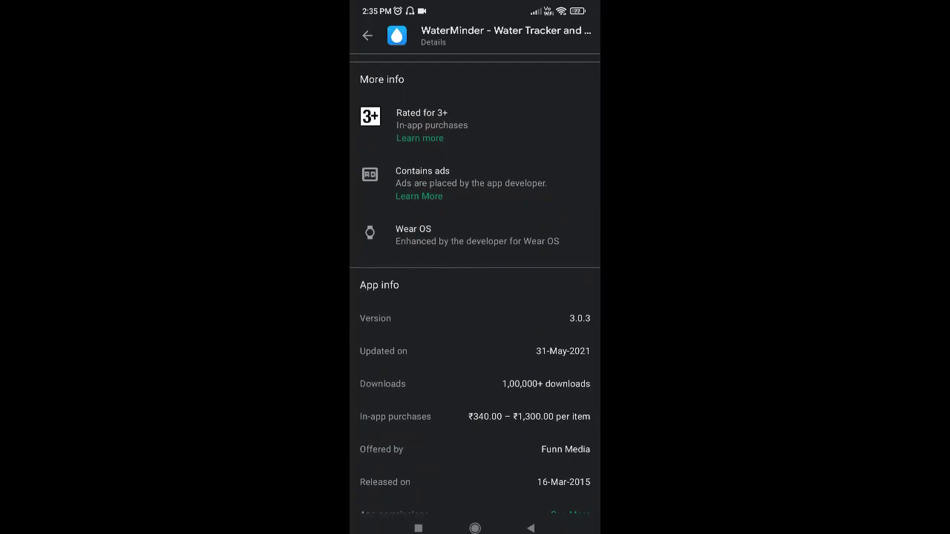
scroll(475, 282, up, 10)
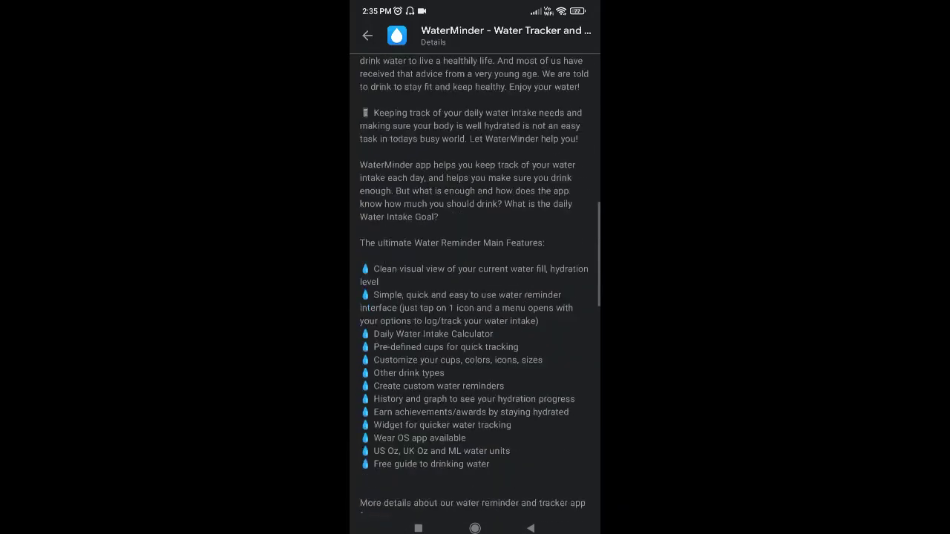
scroll(475, 282, down, 10)
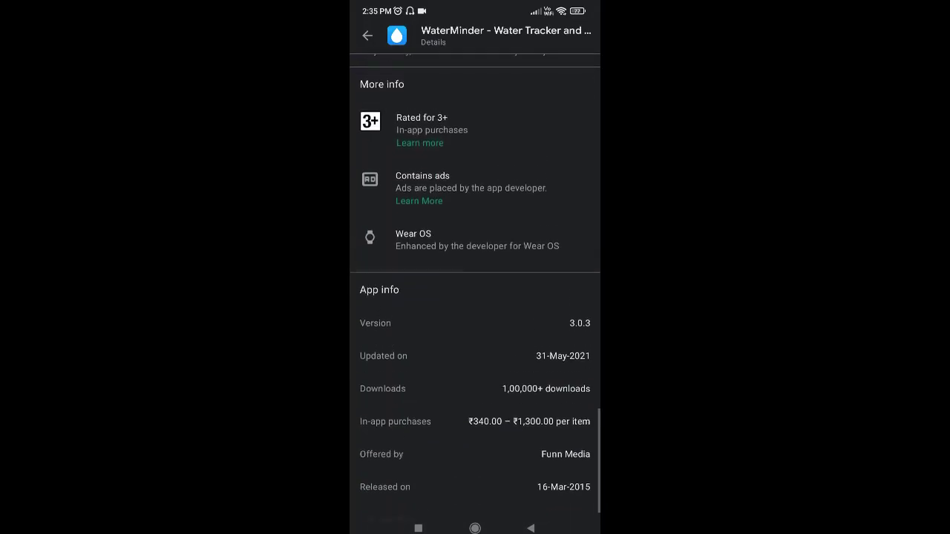
scroll(475, 282, up, 10)
scroll(475, 282, up, 5)
scroll(475, 282, up, 5)
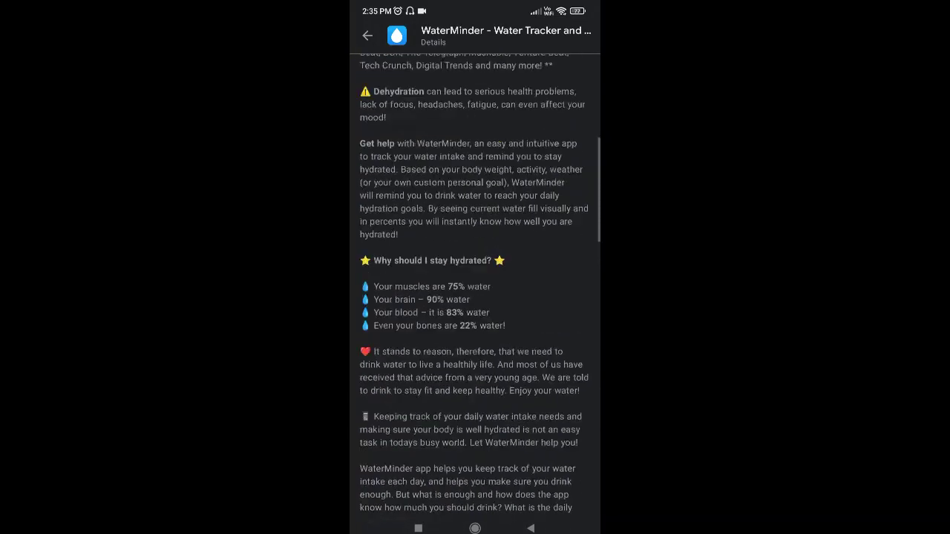
scroll(475, 282, up, 5)
click(418, 529)
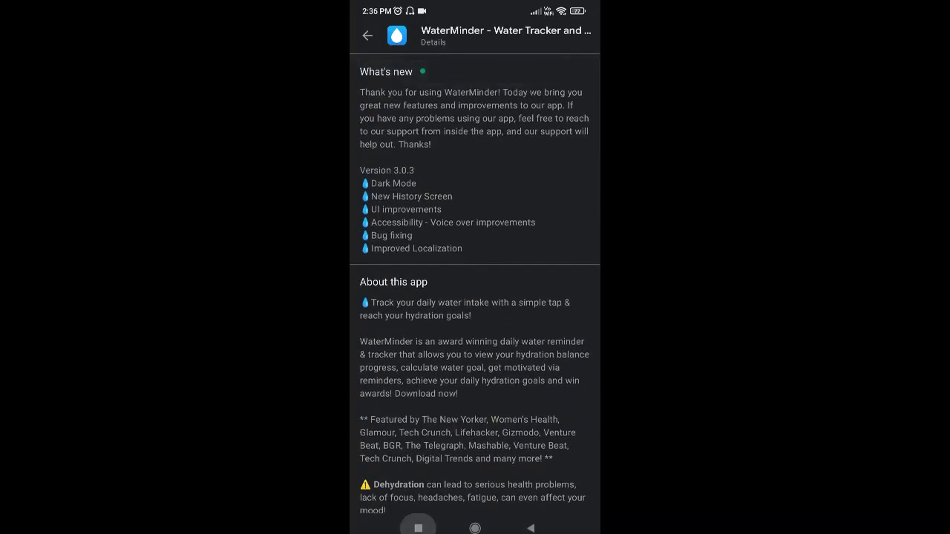